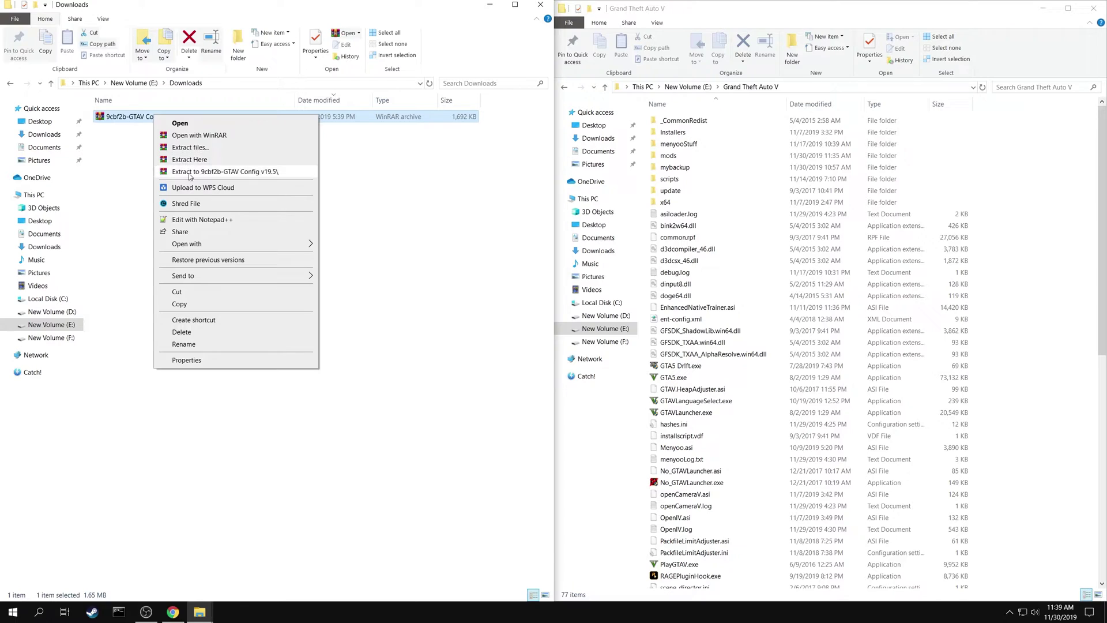
# Step: Extract the archive to '9cbf2b-GTAV Config v19.5' and open that new folder
pyautogui.click(190, 171)
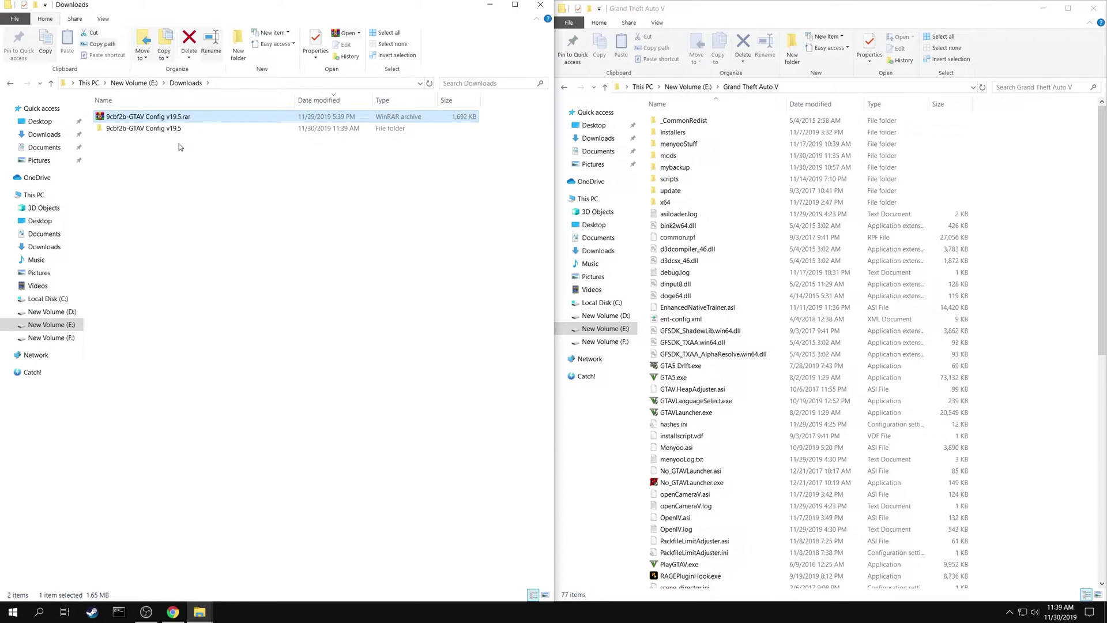
pyautogui.doubleClick(176, 128)
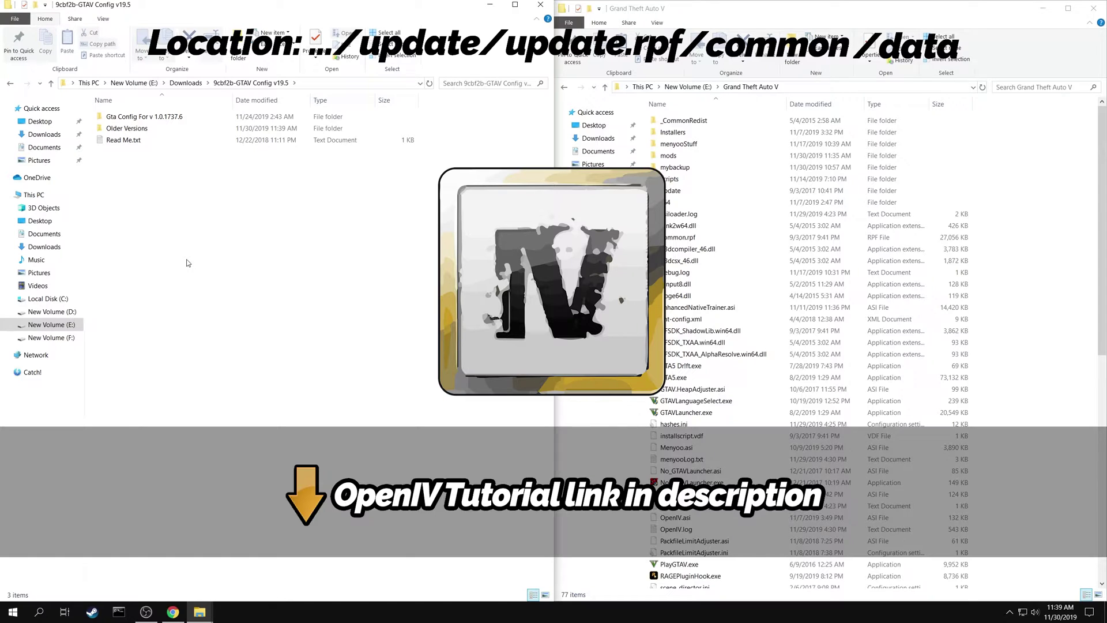
# Step: Launch OpenIV for Grand Theft Auto V on Windows and switch on edit mode
pyautogui.click(48, 610)
pyautogui.write('open')
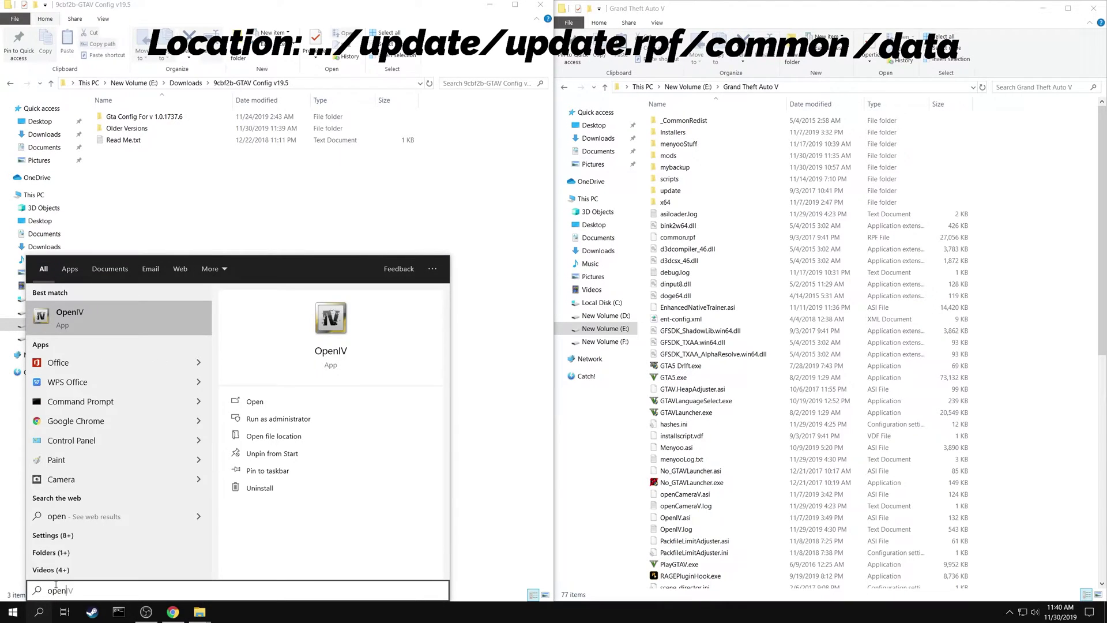
pyautogui.press('Return')
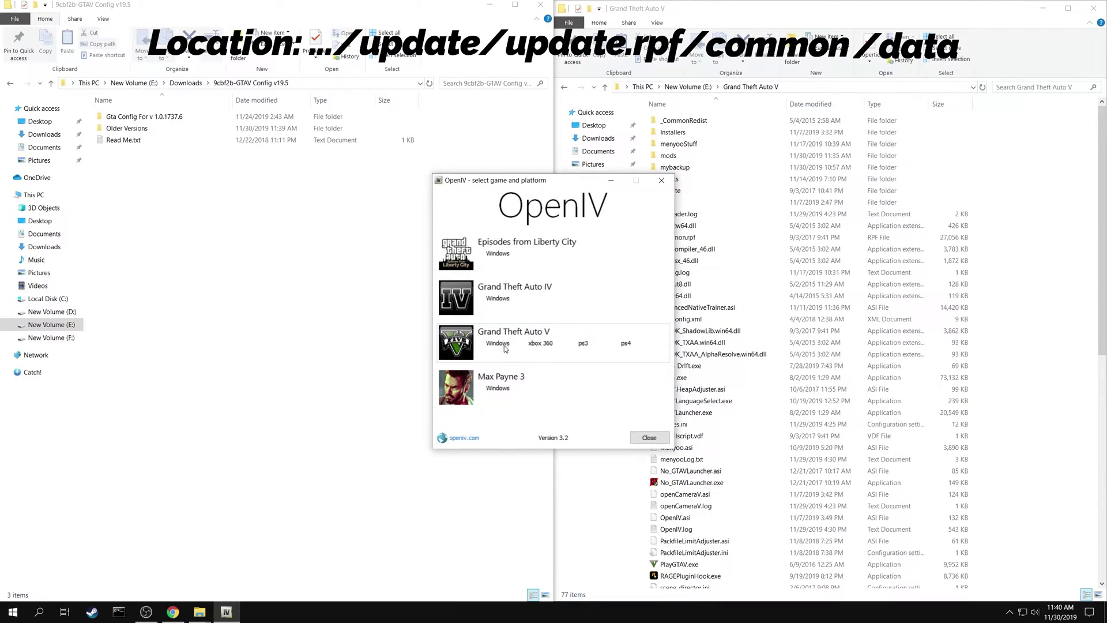
pyautogui.click(497, 343)
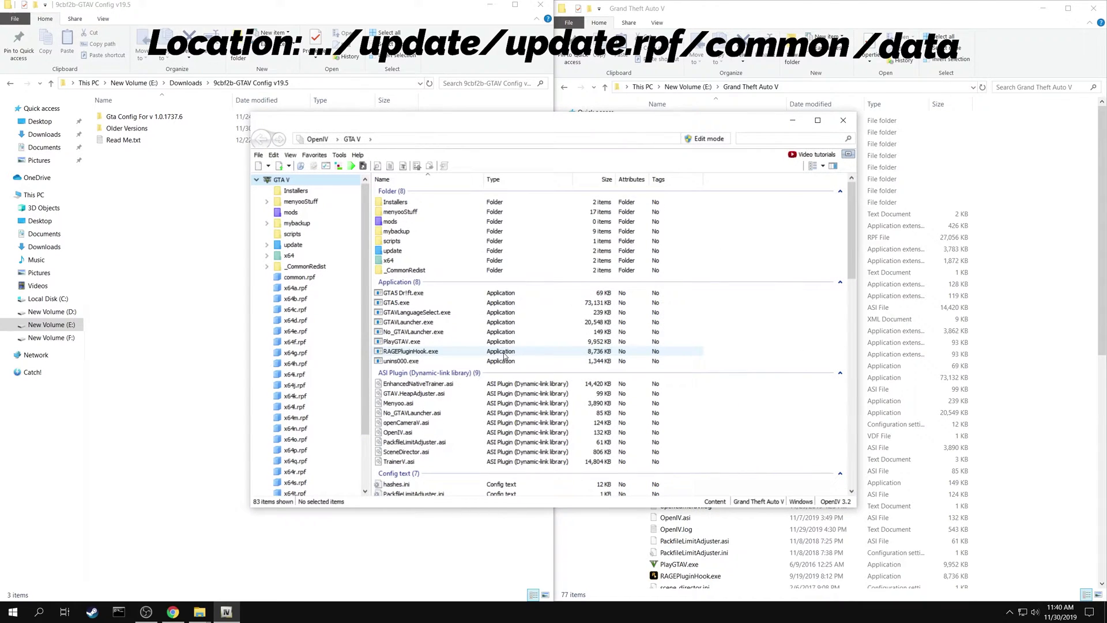
pyautogui.click(707, 139)
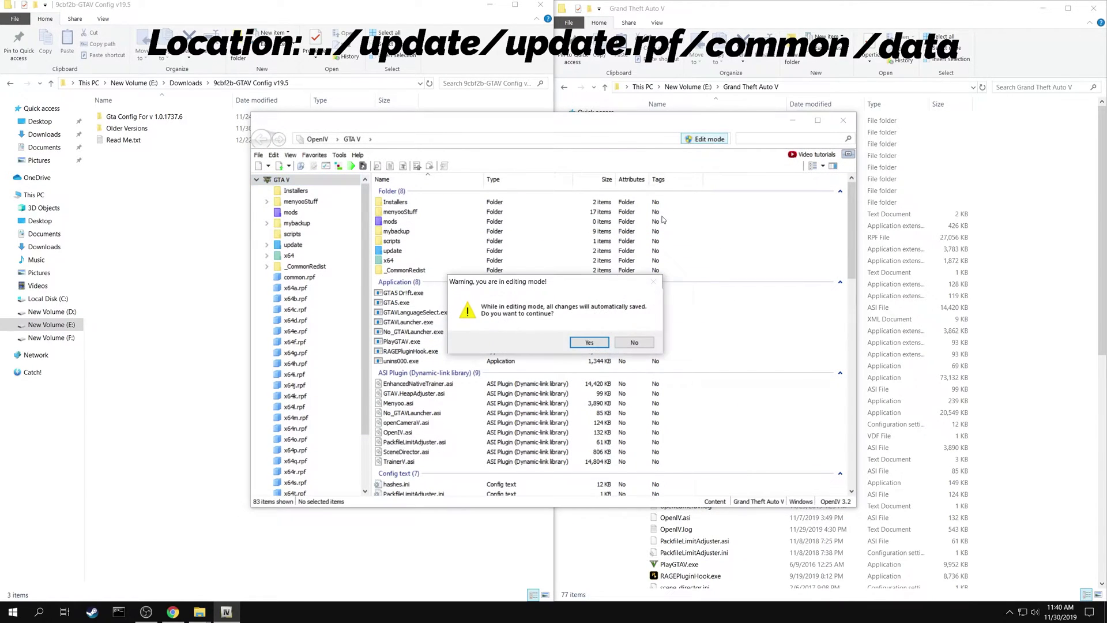
pyautogui.click(589, 343)
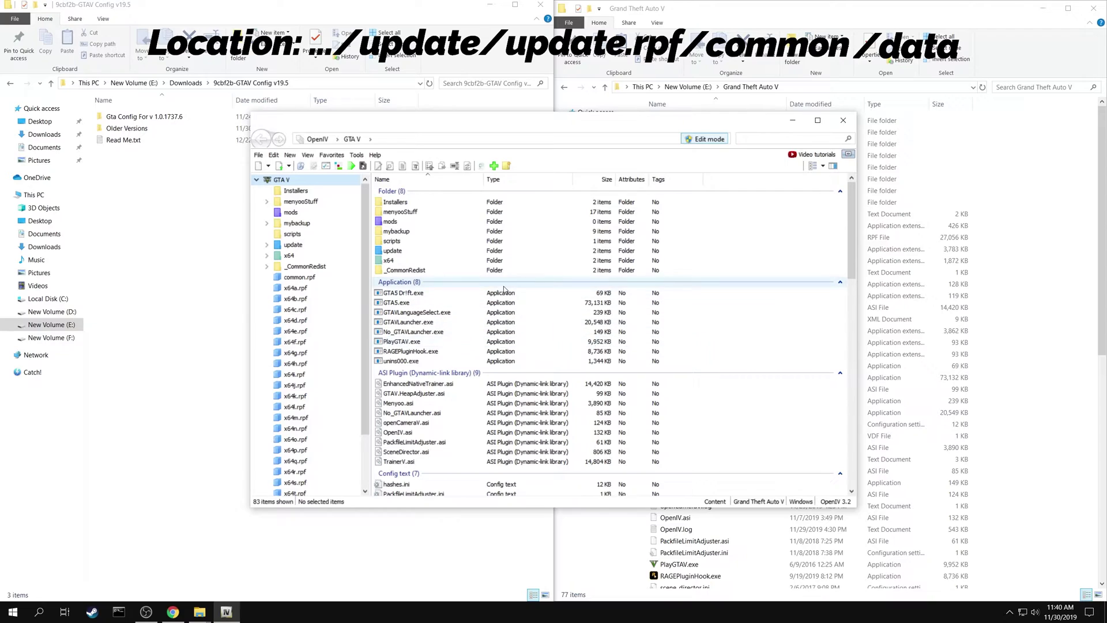
# Step: Open update.rpf inside the game's update folder
pyautogui.doubleClick(401, 254)
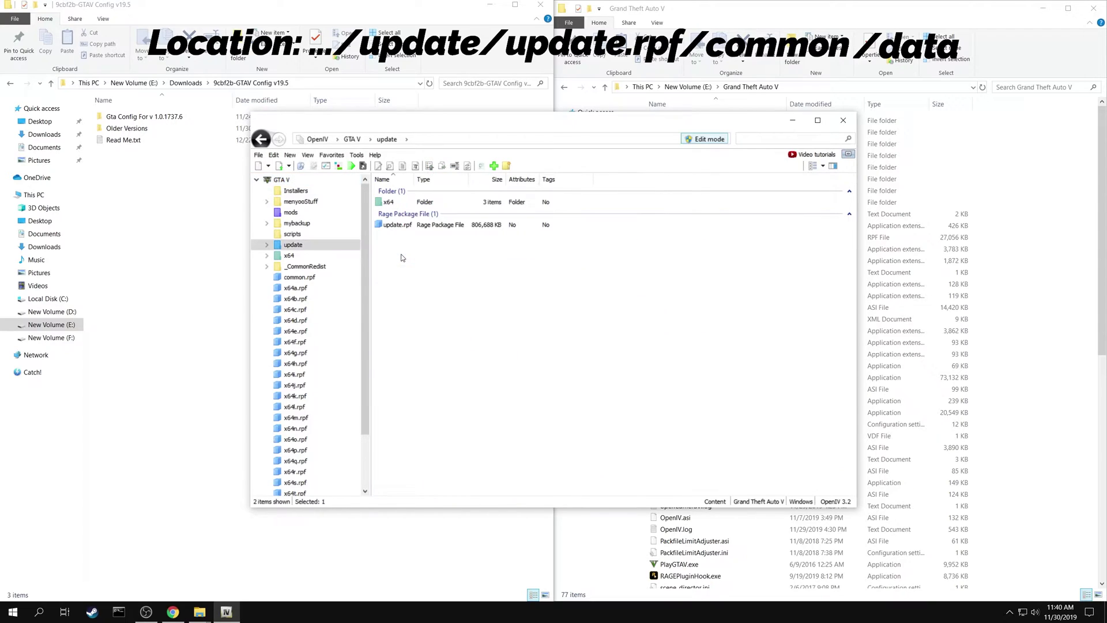
pyautogui.click(394, 226)
pyautogui.doubleClick(394, 225)
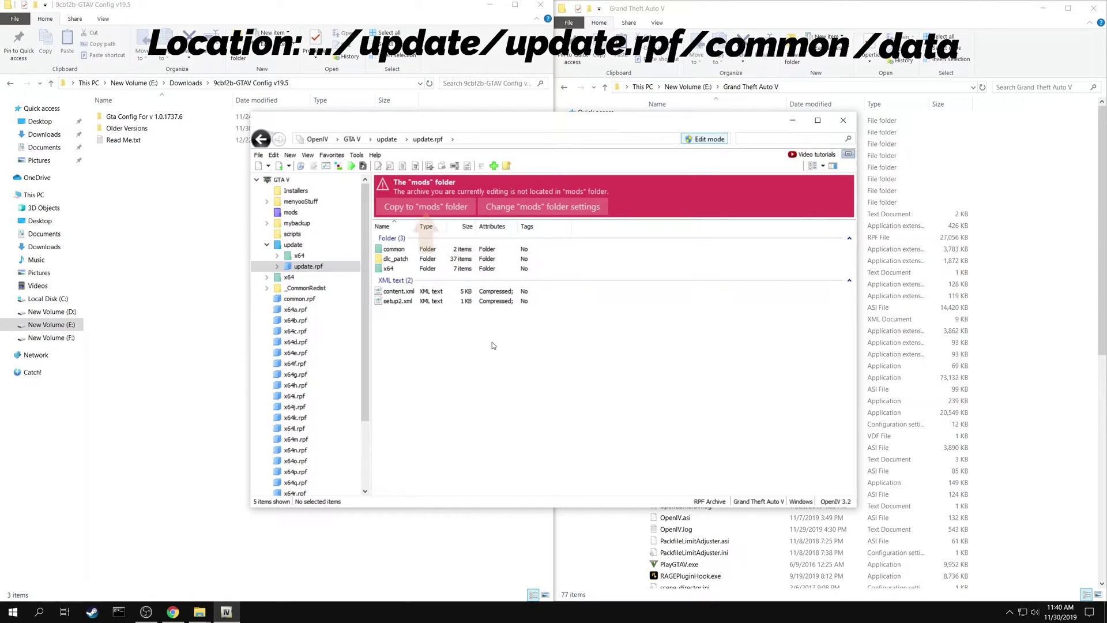
# Step: Copy update.rpf into the mods folder and select the mods copy
pyautogui.click(454, 211)
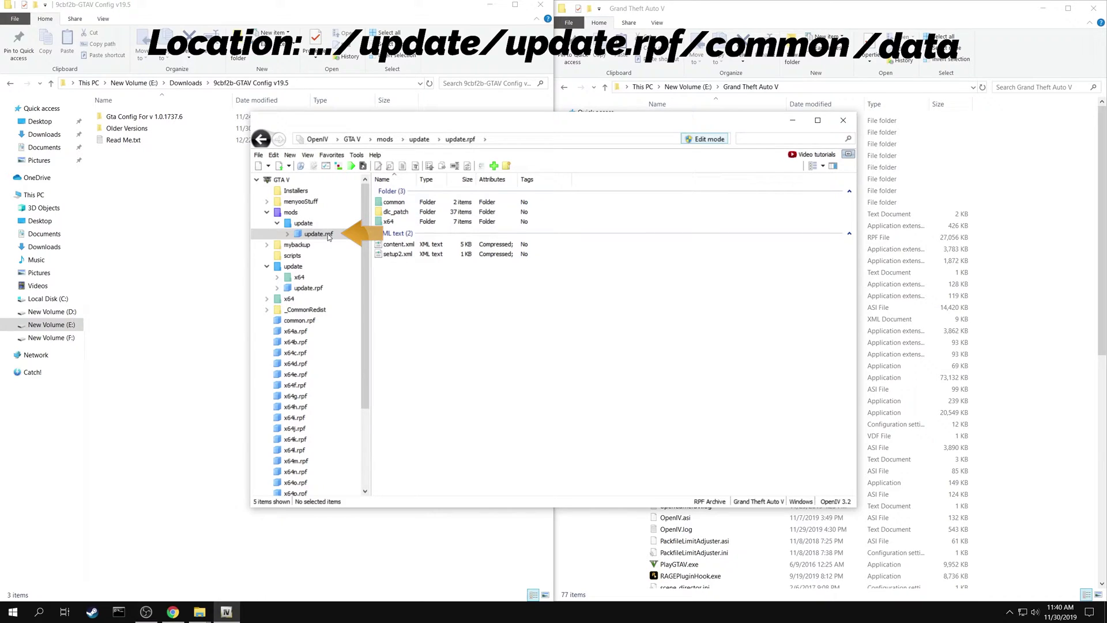
pyautogui.click(331, 236)
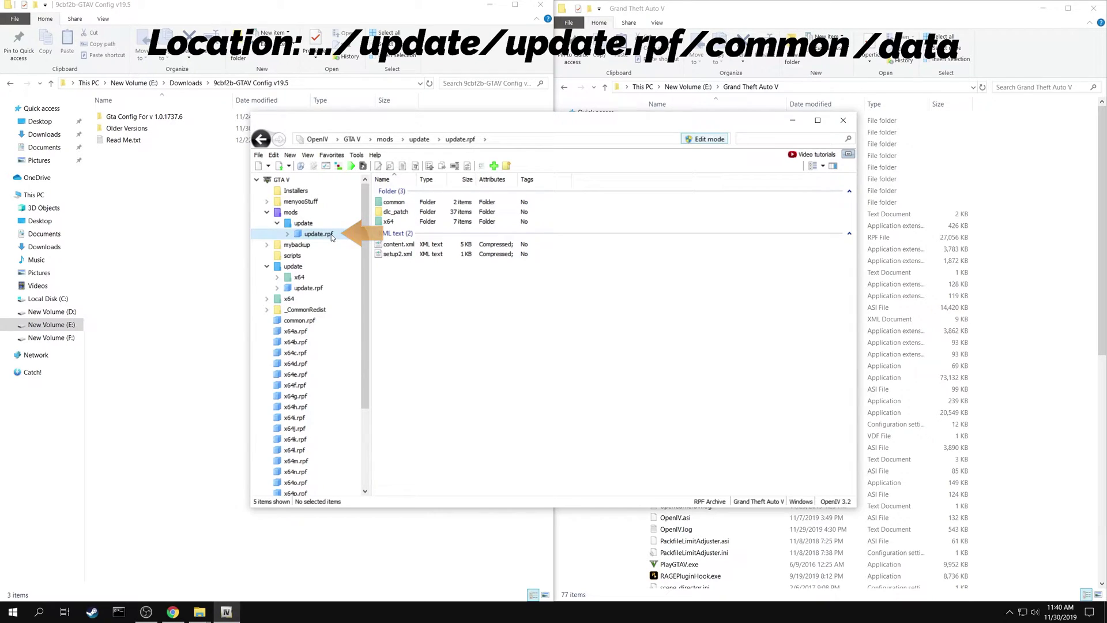
# Step: Browse the copy's common/data folder and select gameconfig.xml
pyautogui.doubleClick(404, 203)
pyautogui.doubleClick(403, 203)
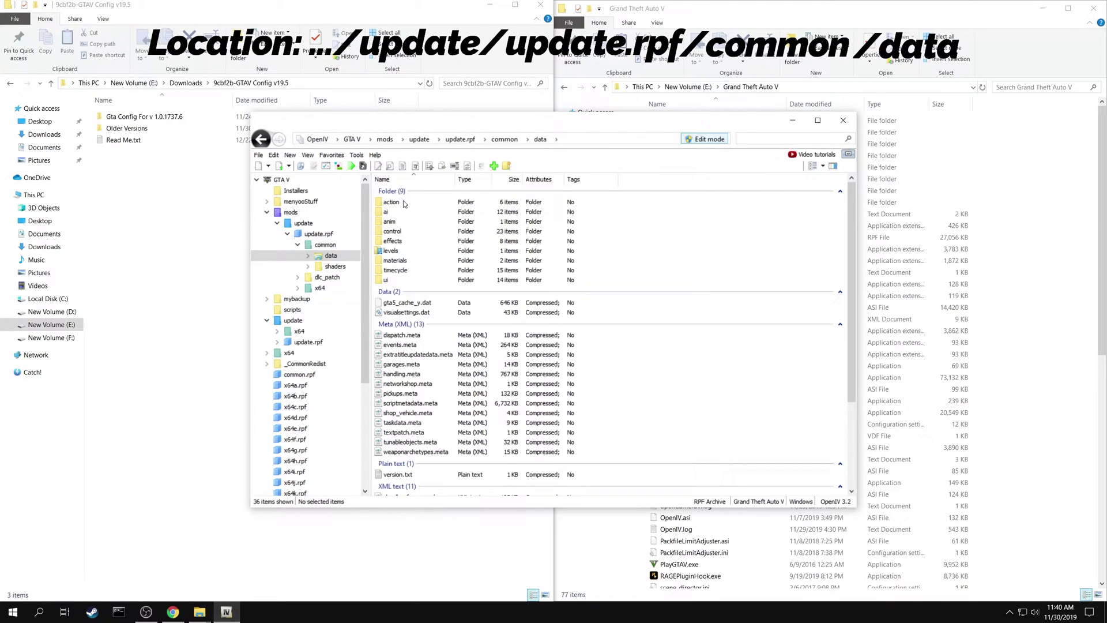
pyautogui.scroll(-4, 415, 444)
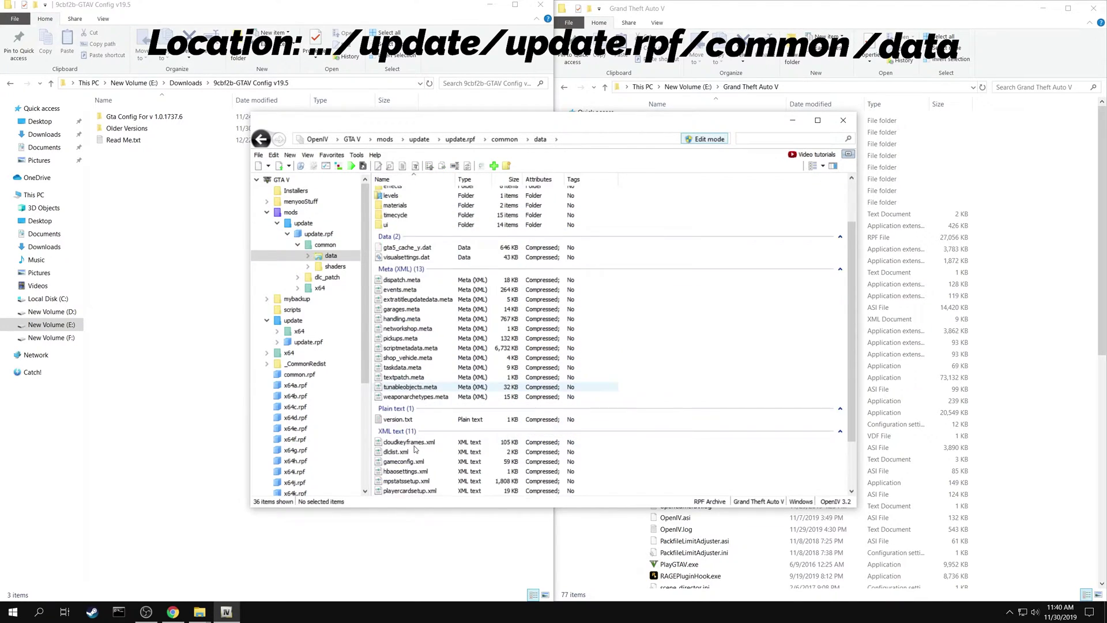
pyautogui.click(411, 407)
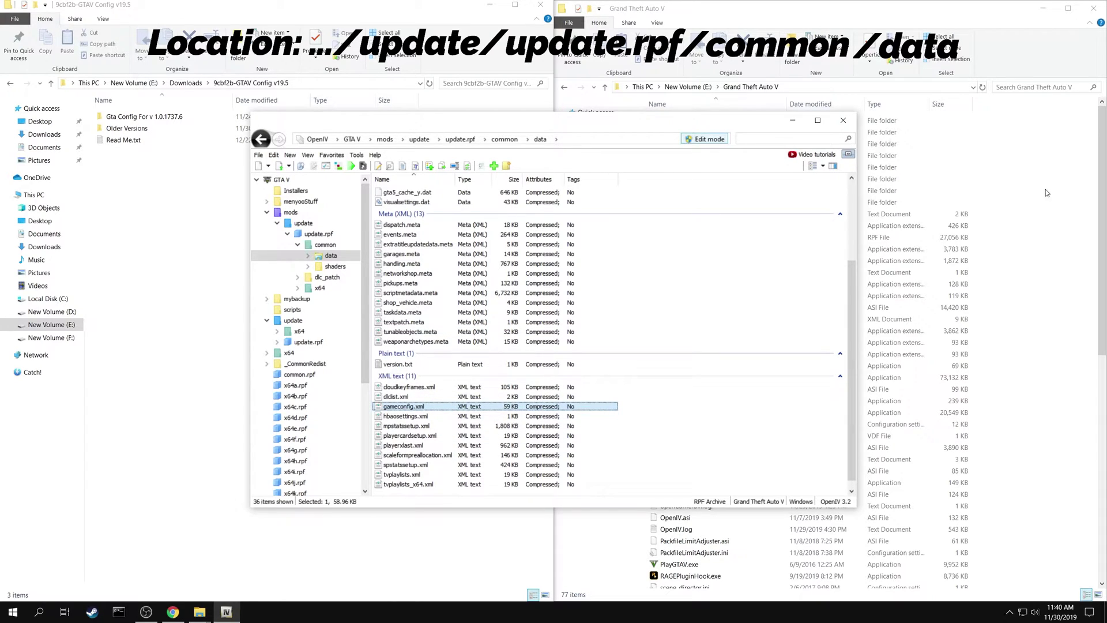
# Step: Create a new folder named 'Gameconfig backup' inside mybackup
pyautogui.click(807, 8)
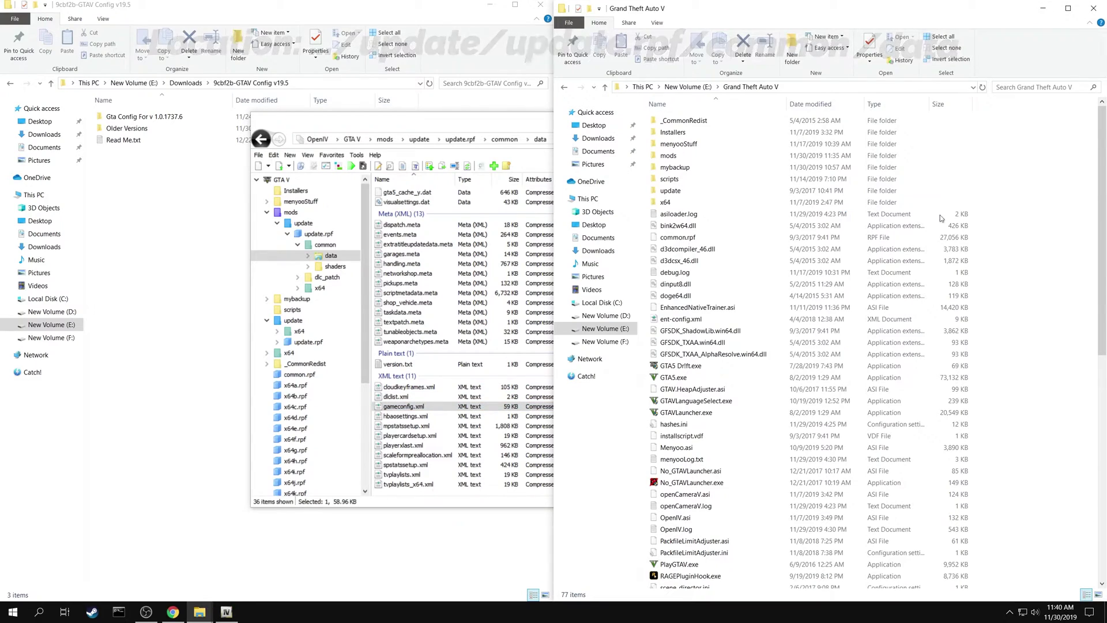
pyautogui.click(677, 167)
pyautogui.doubleClick(675, 172)
pyautogui.hotkey('ctrl', 'shift', 'n')
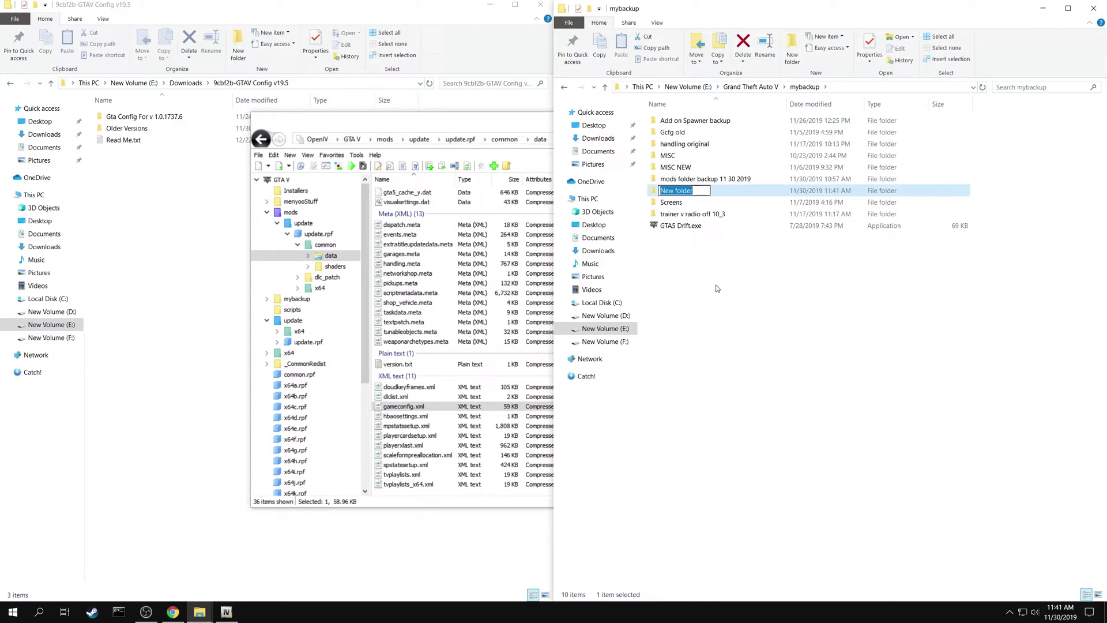
pyautogui.write('Gameconfig backup')
pyautogui.press('Return')
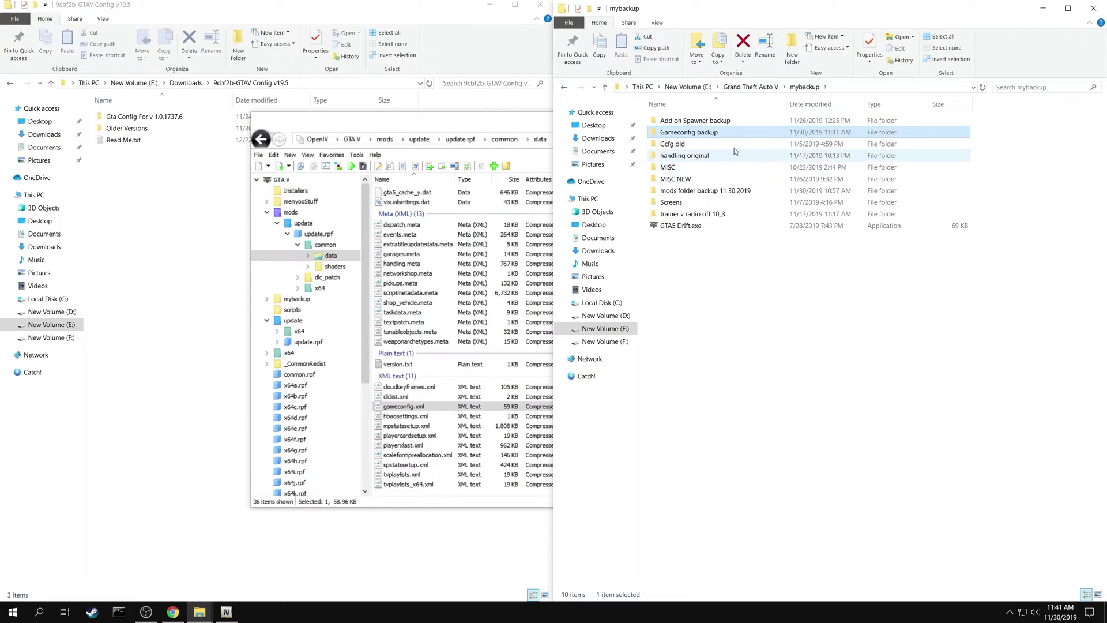
# Step: Copy the original gameconfig.xml from OpenIV into Gameconfig backup
pyautogui.doubleClick(714, 133)
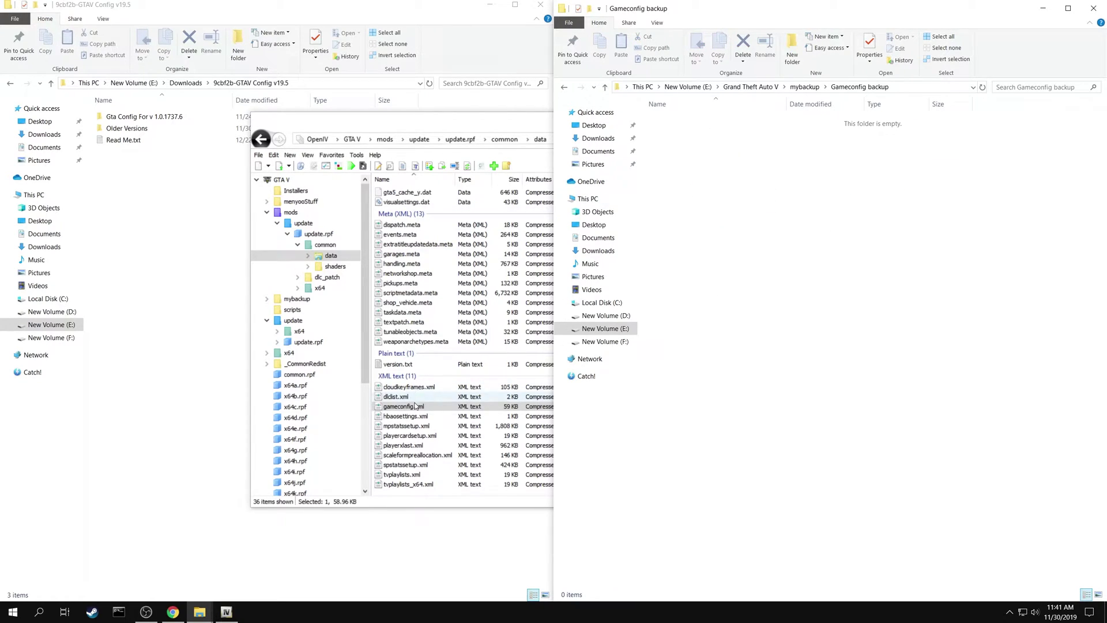
pyautogui.moveTo(404, 405); pyautogui.dragTo(948, 274)
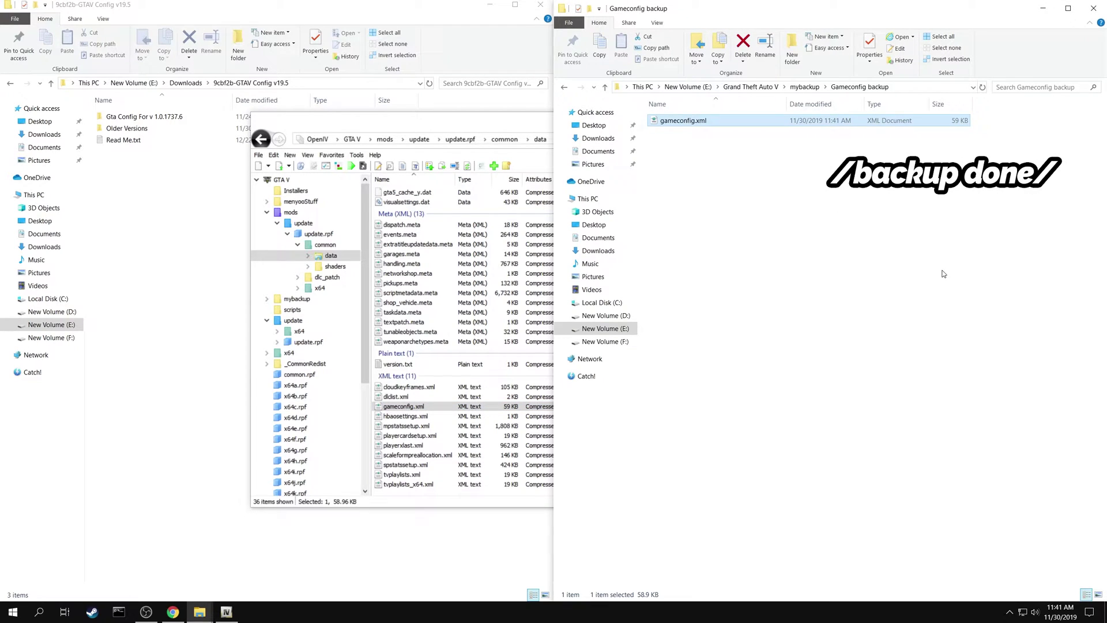
pyautogui.click(761, 88)
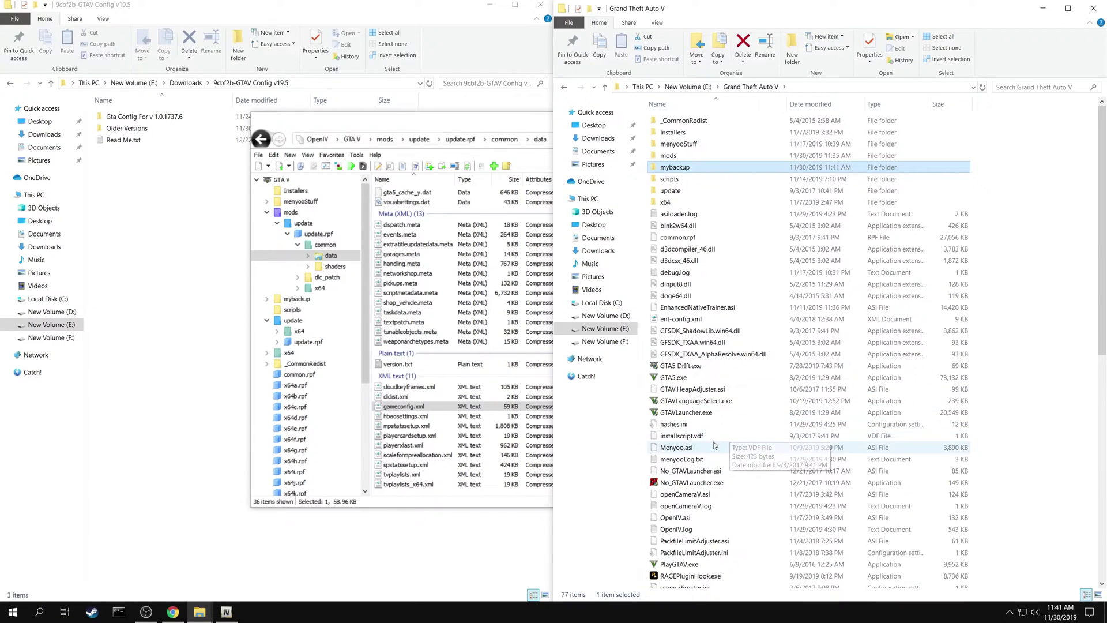
# Step: Confirm in GTA5.exe's Properties Details that the file version is 1.0.1737.0
pyautogui.rightClick(675, 380)
pyautogui.click(761, 369)
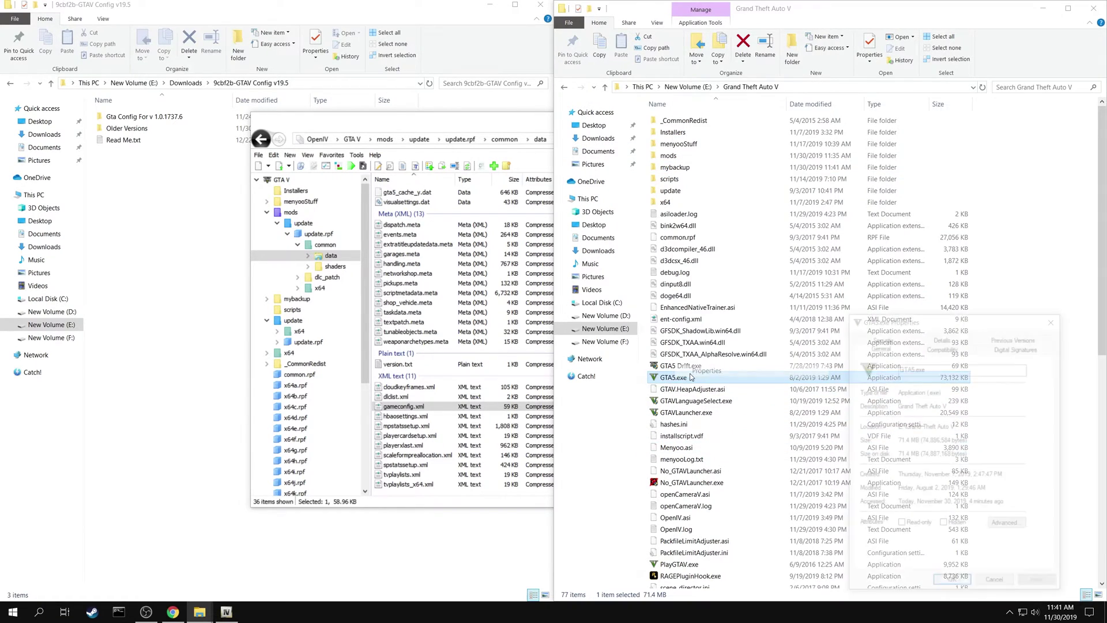
pyautogui.moveTo(957, 320); pyautogui.dragTo(749, 232)
pyautogui.click(719, 187)
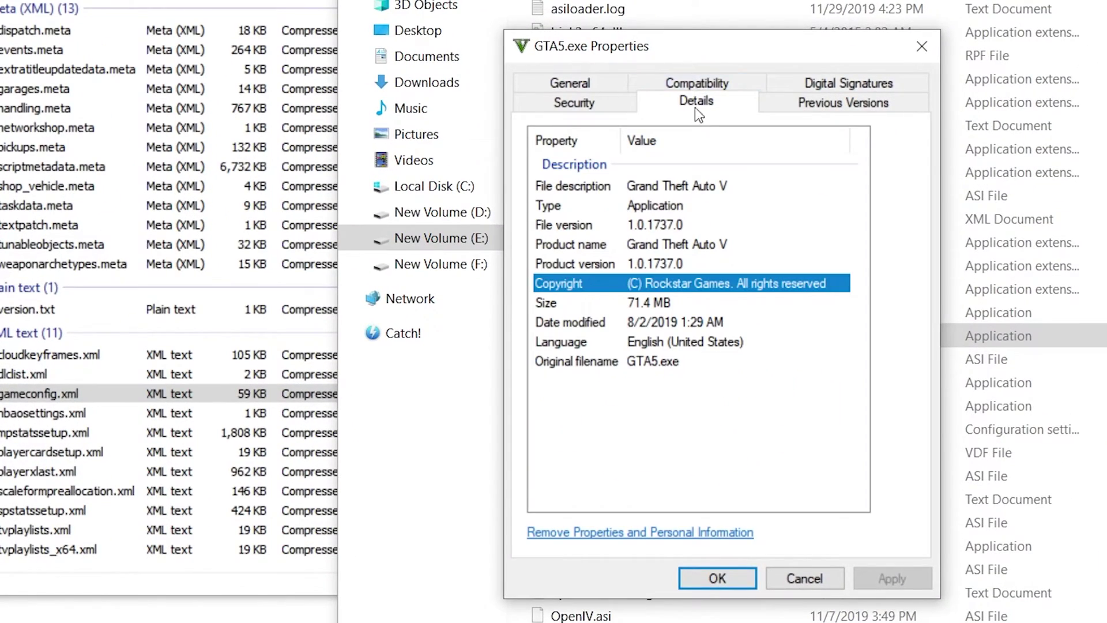
pyautogui.click(679, 224)
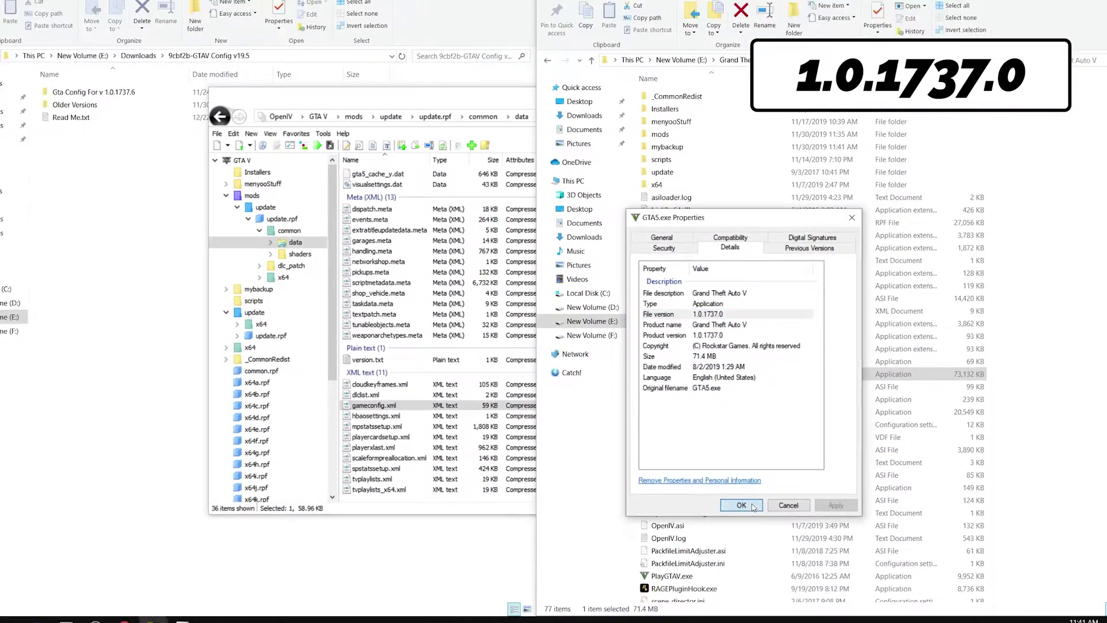
pyautogui.click(805, 578)
pyautogui.click(138, 130)
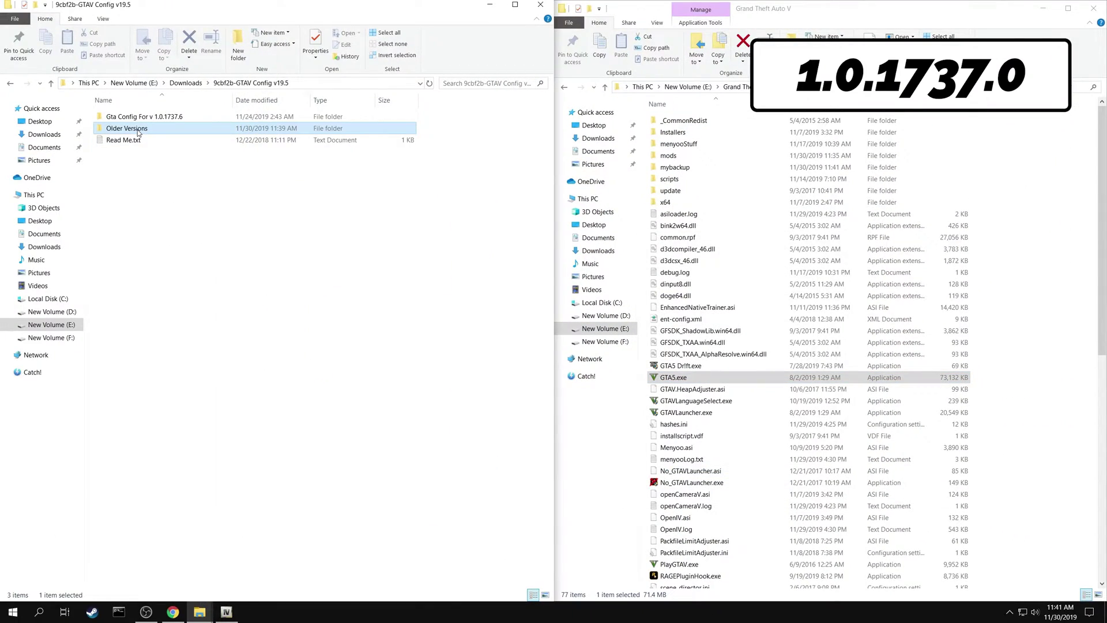
# Step: Go to Older Versions > Gta Config v19.0 for v 1.0.1737.0 > 1x traffic 1xpeds and select gameconfig.xml
pyautogui.doubleClick(139, 130)
pyautogui.click(173, 292)
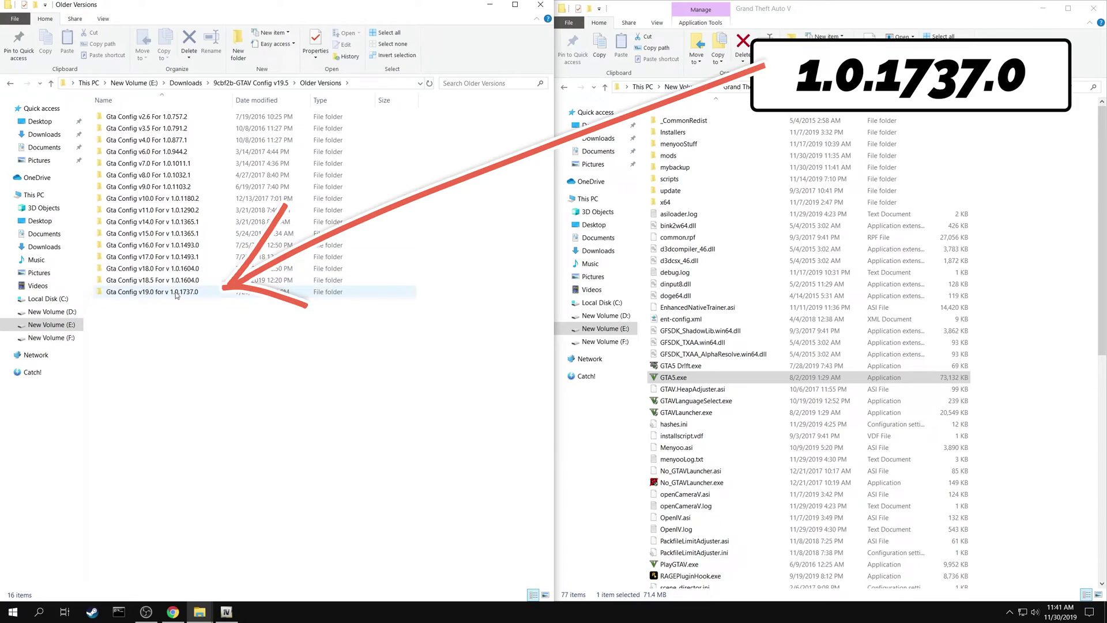
pyautogui.doubleClick(203, 295)
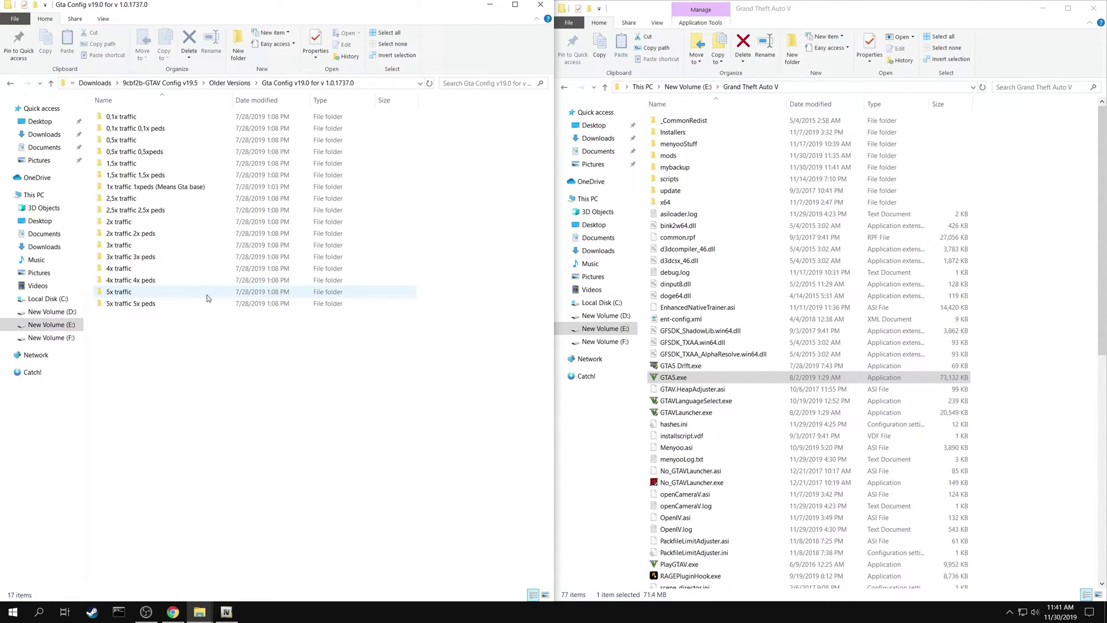
pyautogui.click(151, 189)
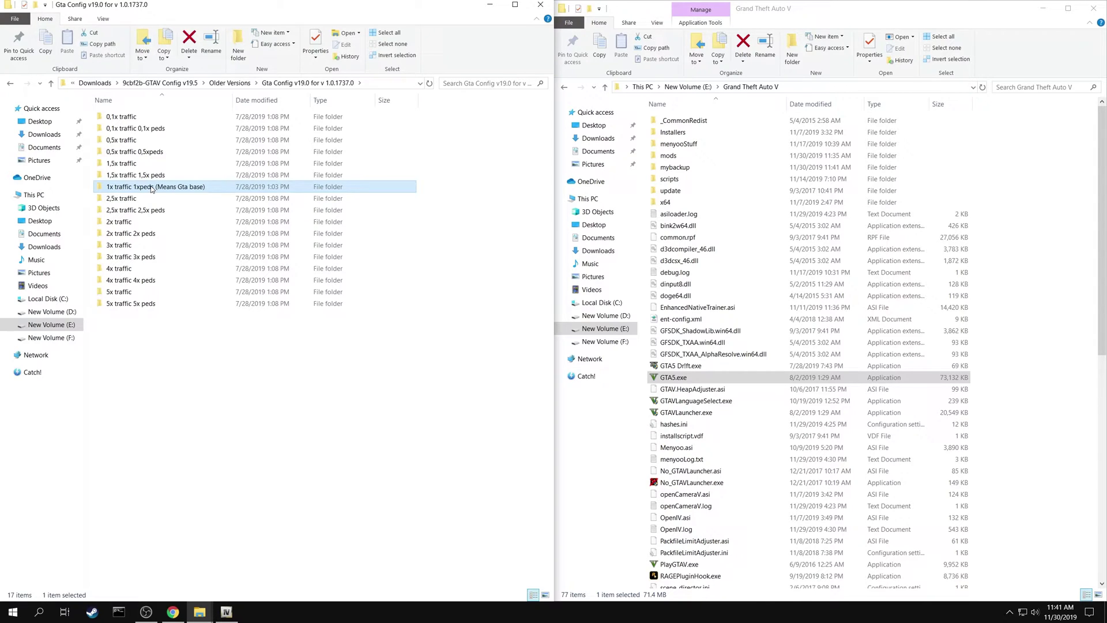
pyautogui.doubleClick(151, 188)
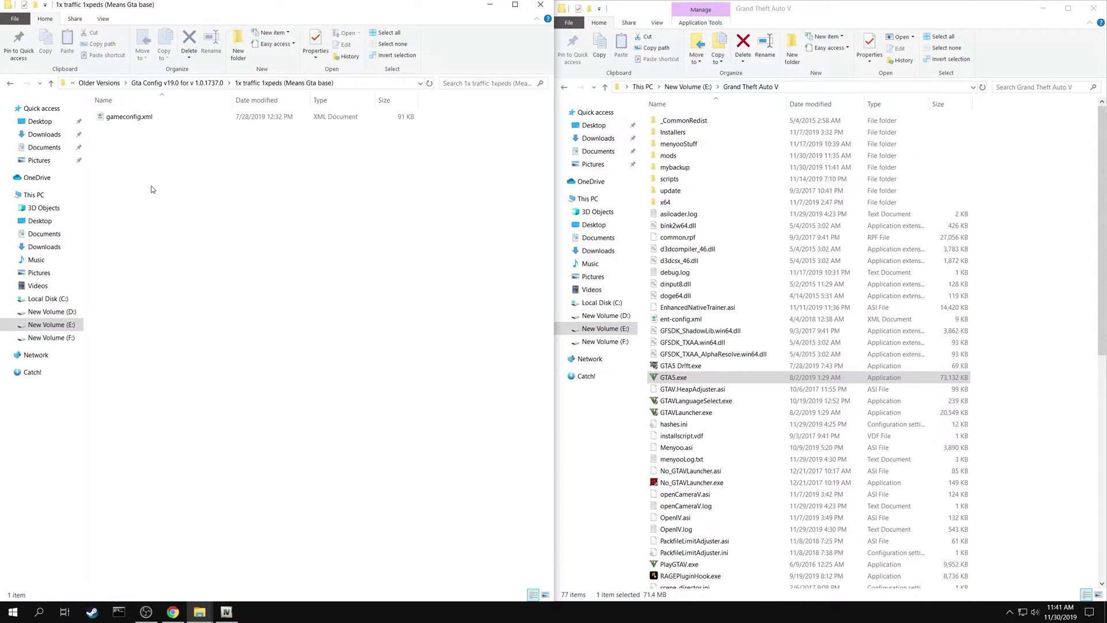
pyautogui.click(137, 115)
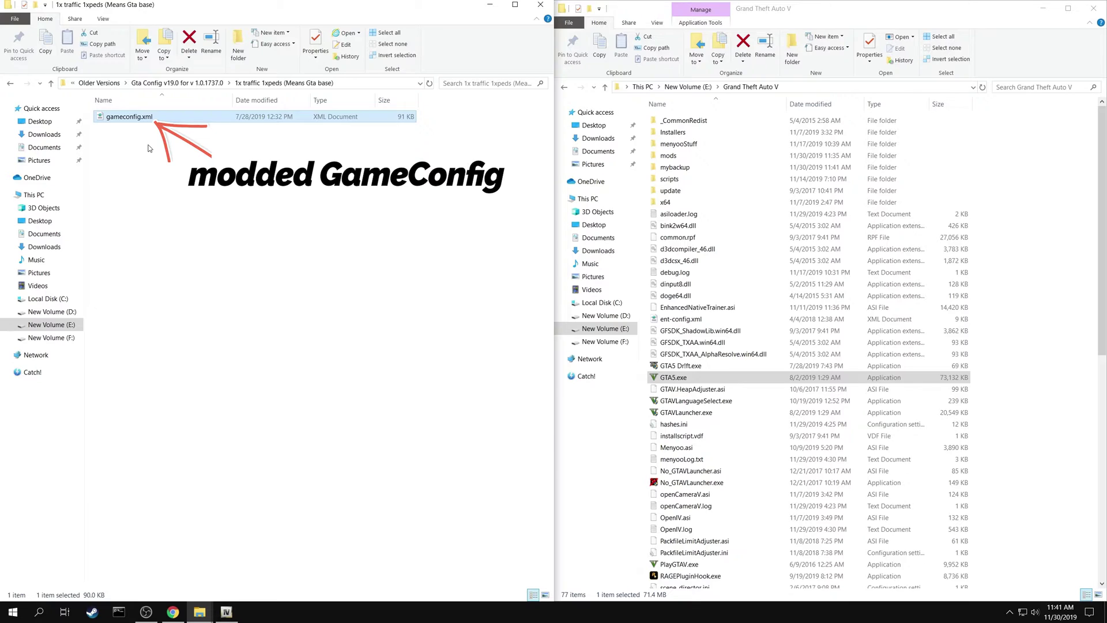
# Step: Drop the modded gameconfig.xml into OpenIV's mods data folder and turn off edit mode
pyautogui.click(226, 612)
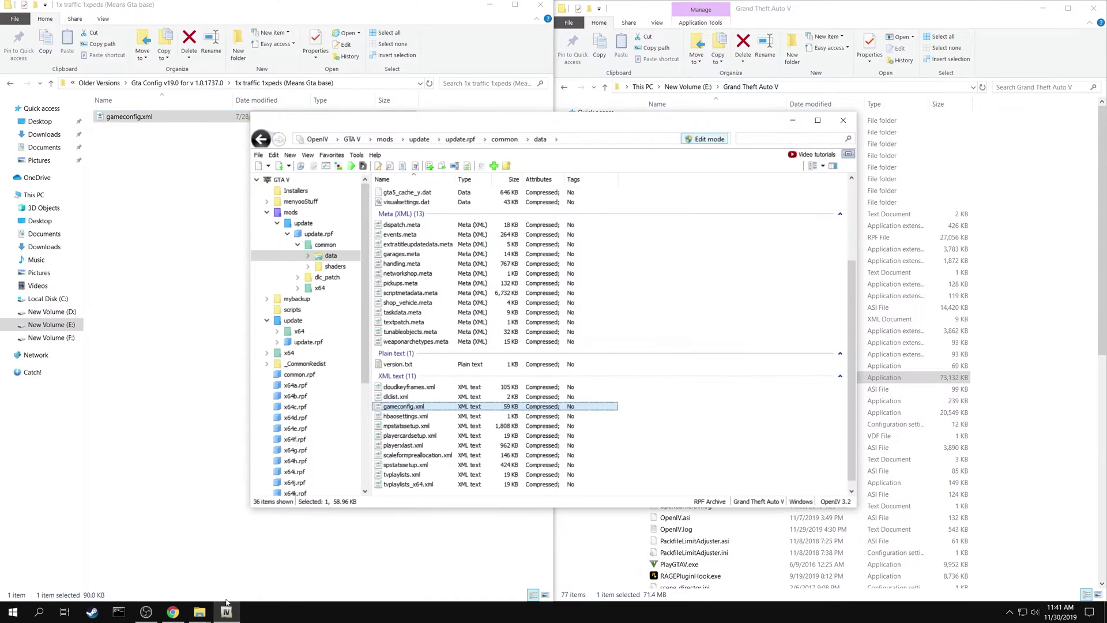
pyautogui.moveTo(132, 117); pyautogui.dragTo(416, 398)
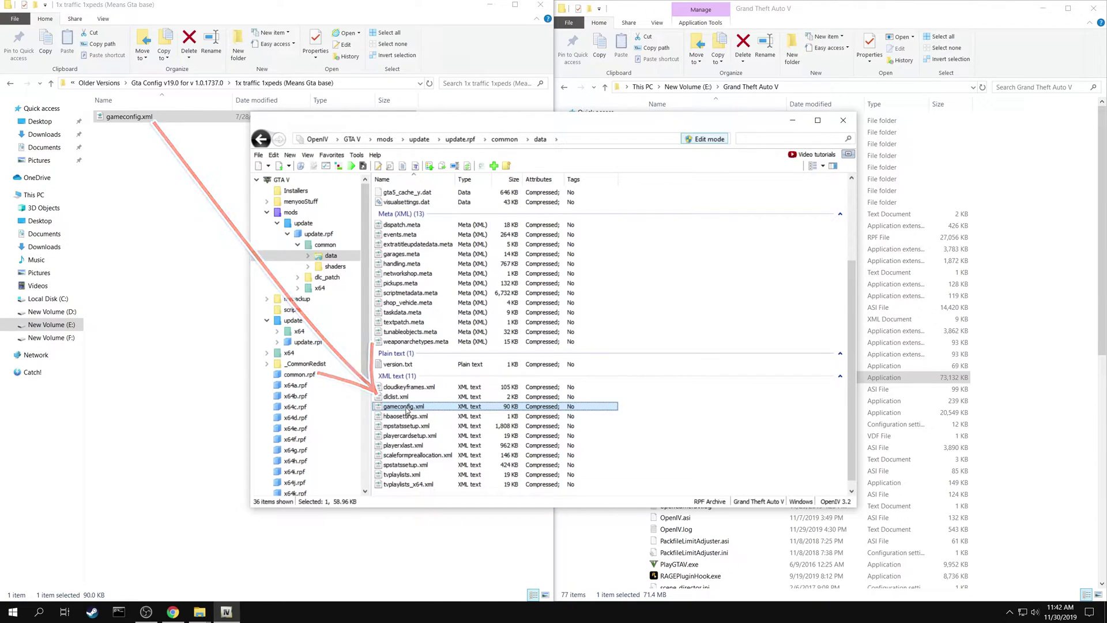
pyautogui.click(704, 139)
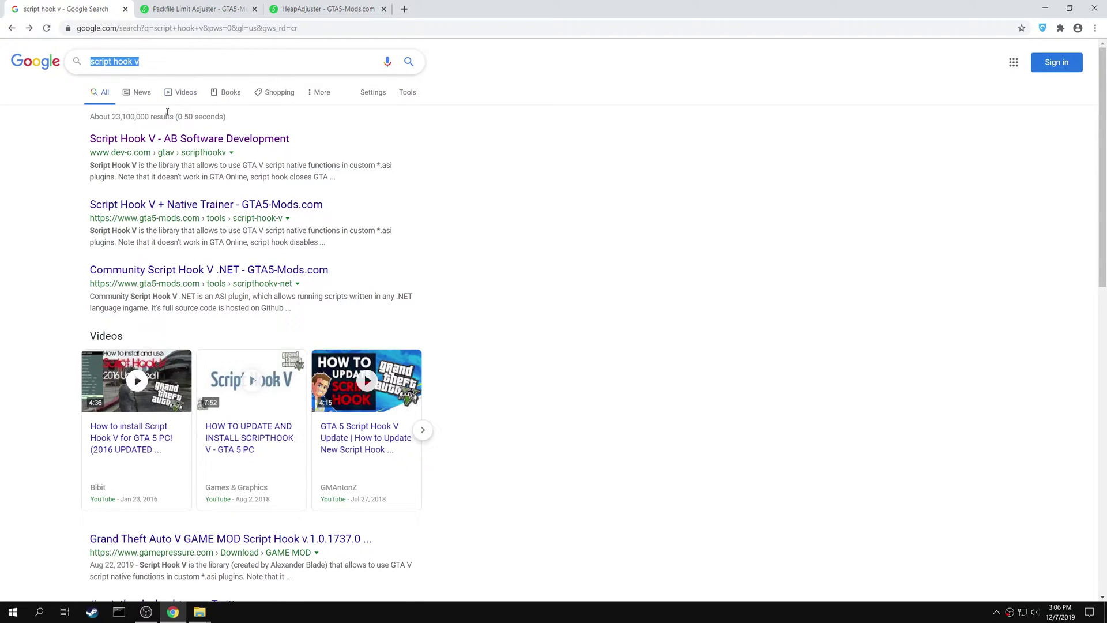
# Step: Open the 'Script Hook V - AB Software Development' search result
pyautogui.click(171, 137)
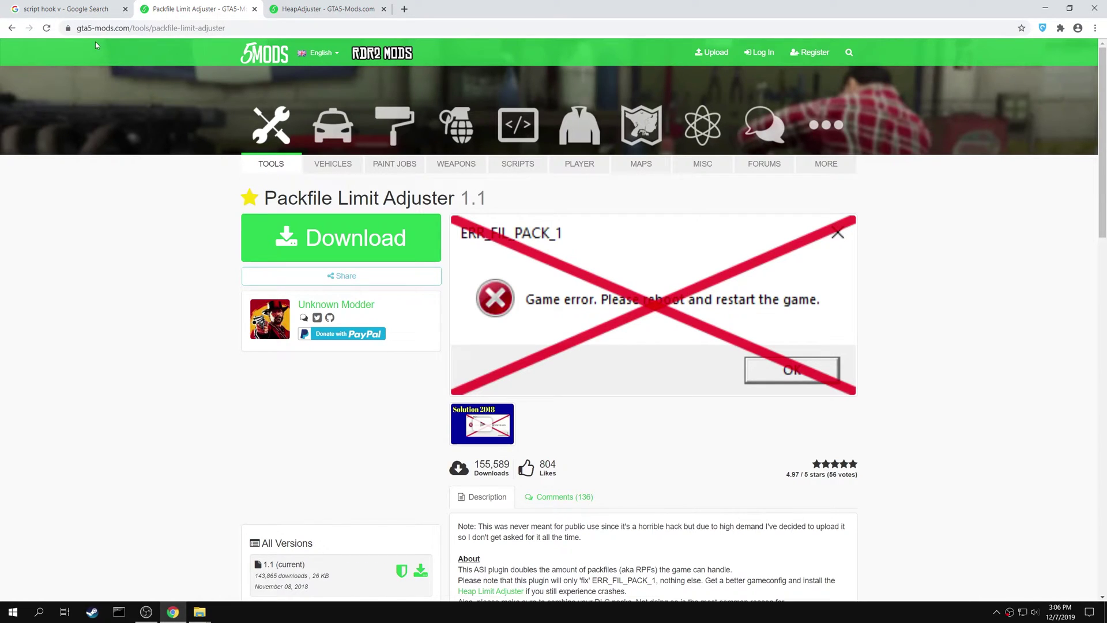
# Step: Highlight the Packfile Limit Adjuster title on its gta5-mods.com page
pyautogui.moveTo(264, 197); pyautogui.dragTo(455, 202)
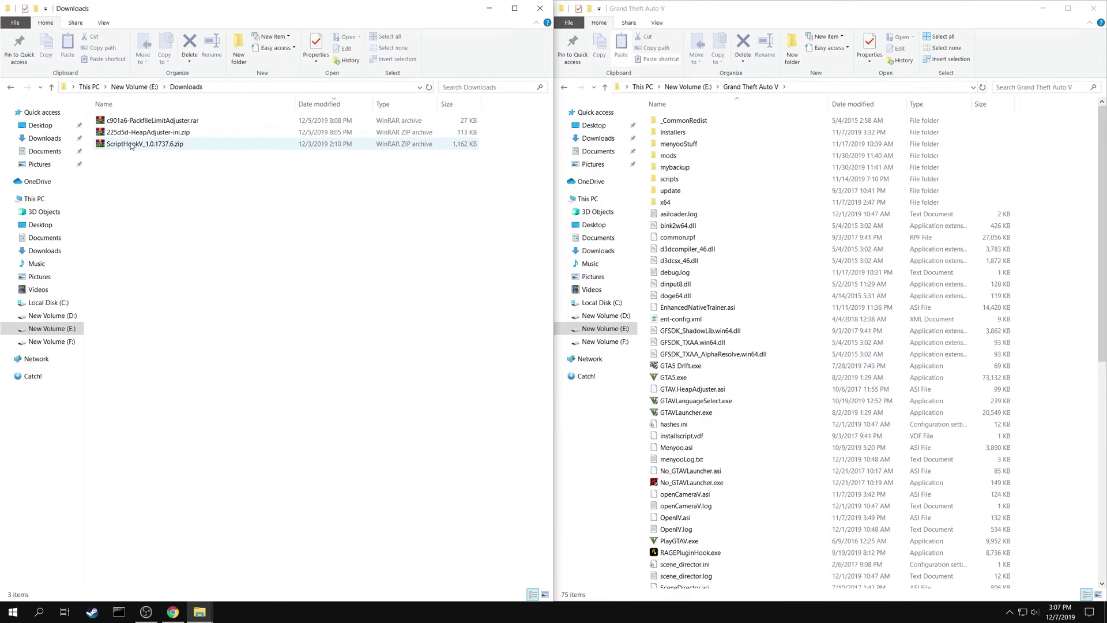
# Step: Extract the ScriptHookV_1.0.1737.6 zip and open its bin folder
pyautogui.rightClick(132, 146)
pyautogui.click(152, 205)
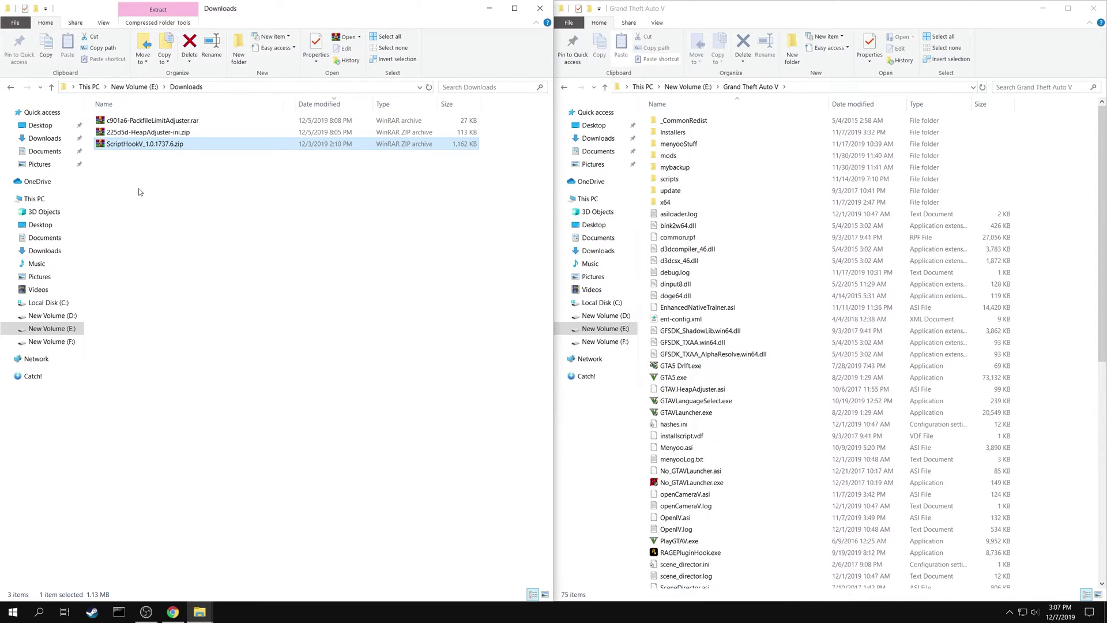
pyautogui.doubleClick(127, 155)
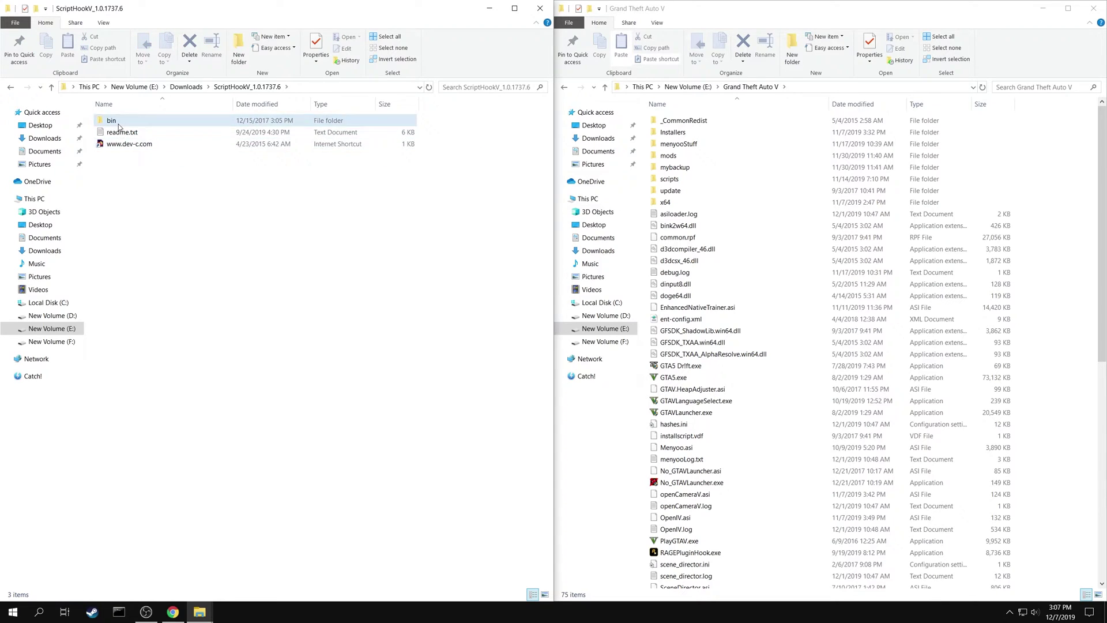
pyautogui.doubleClick(119, 125)
# Step: Move dinput8.dll and ScriptHookV.dll into the Grand Theft Auto V folder, replacing existing copies
pyautogui.click(119, 125)
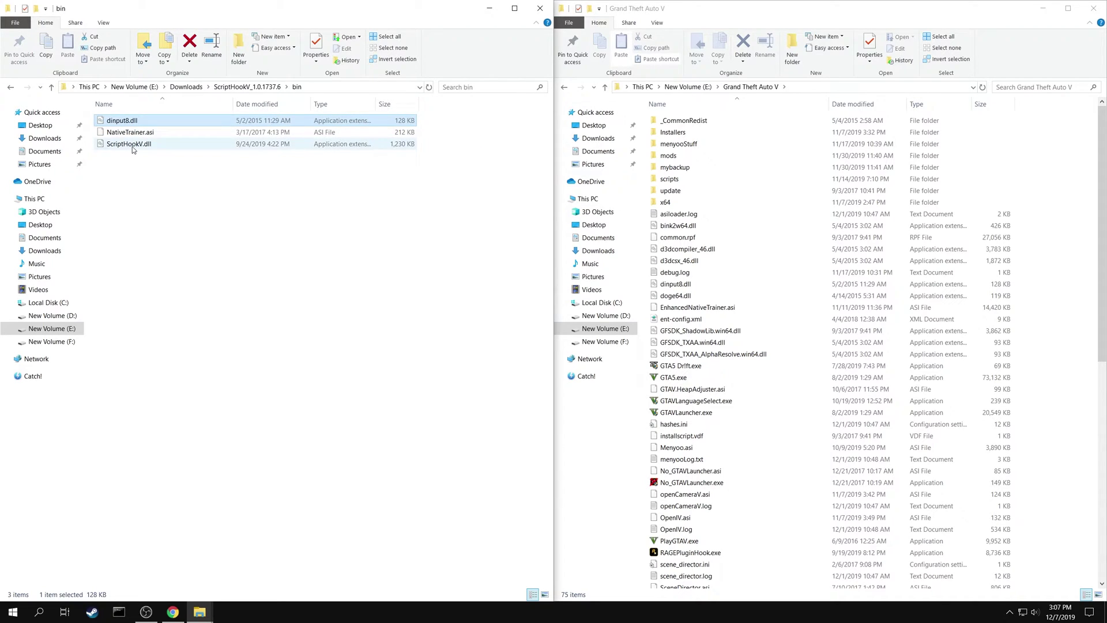
pyautogui.keyDown('ctrl'); pyautogui.click(133, 147); pyautogui.keyUp('ctrl')
pyautogui.moveTo(133, 149); pyautogui.dragTo(1023, 350)
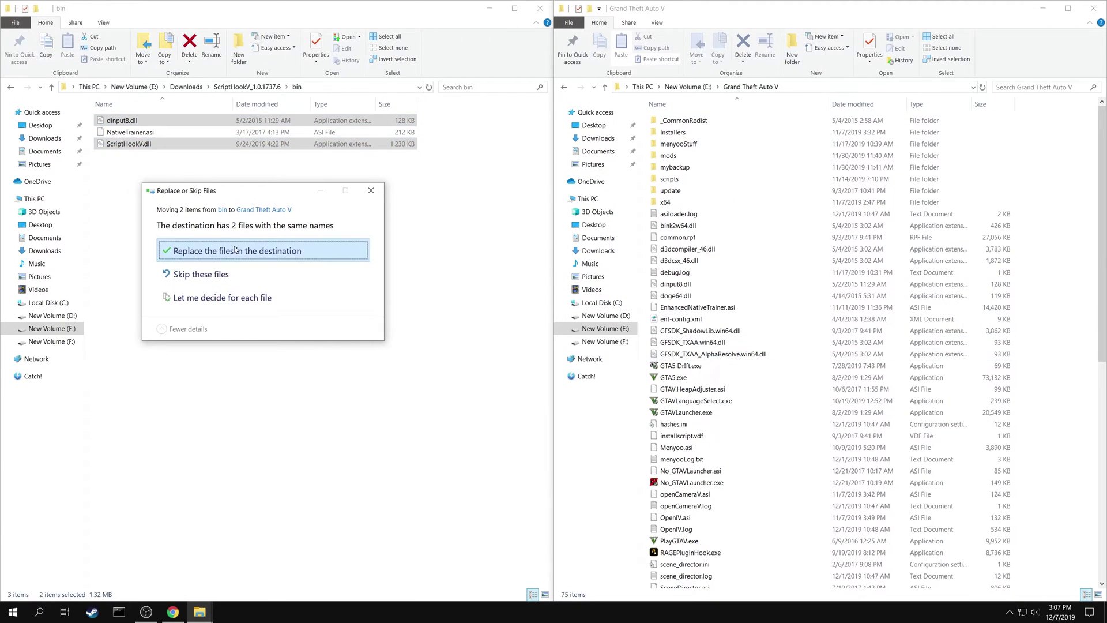
pyautogui.click(235, 250)
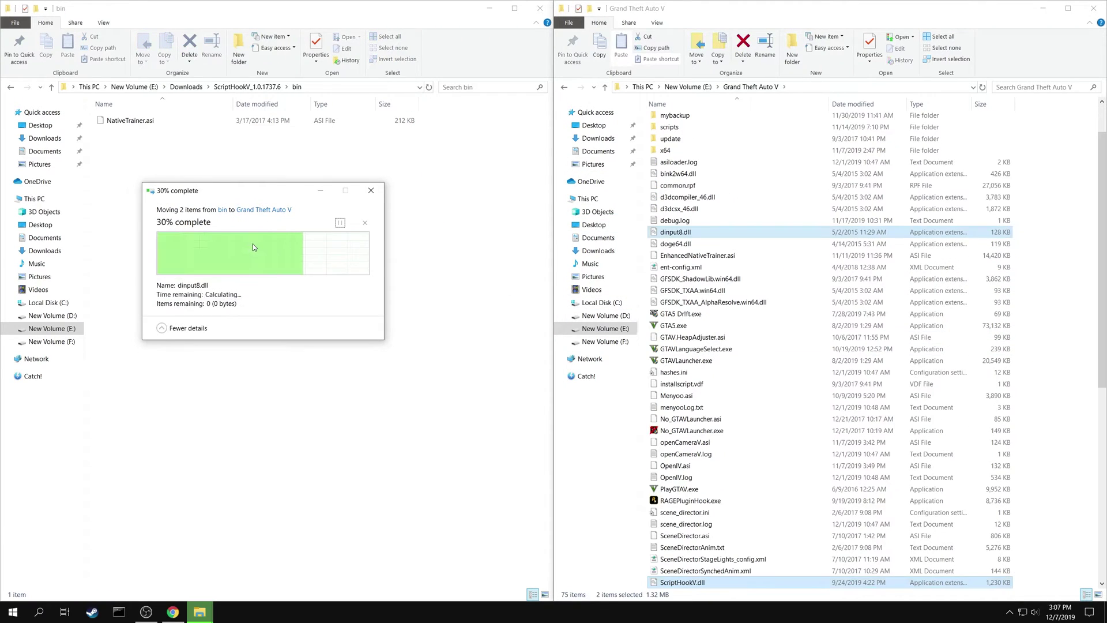
# Step: Back in Downloads, extract the Packfile Limit Adjuster rar into its own folder
pyautogui.click(248, 87)
pyautogui.click(186, 87)
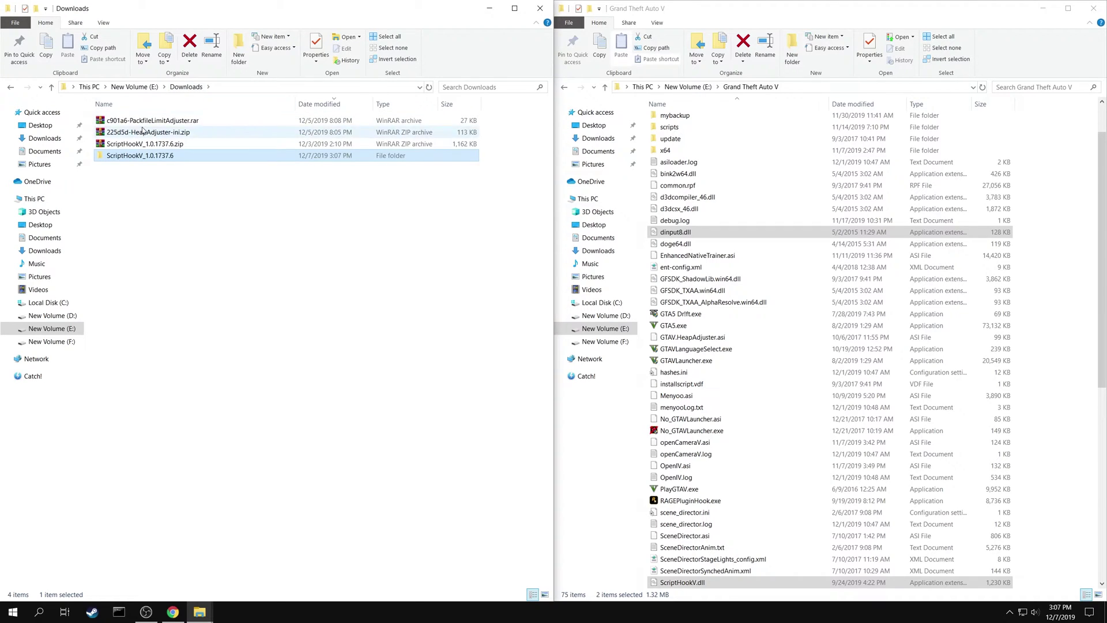
pyautogui.click(142, 120)
pyautogui.rightClick(142, 121)
pyautogui.click(167, 180)
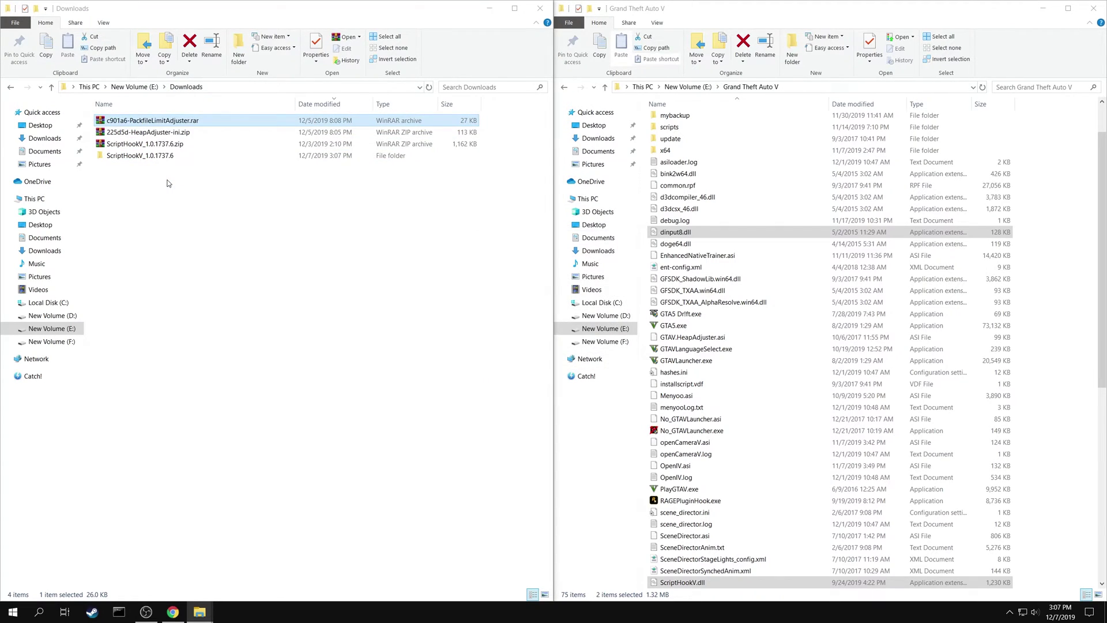
# Step: Move PackfileLimitAdjuster.asi and PackfileLimitAdjuster.ini into the Grand Theft Auto V folder
pyautogui.doubleClick(151, 155)
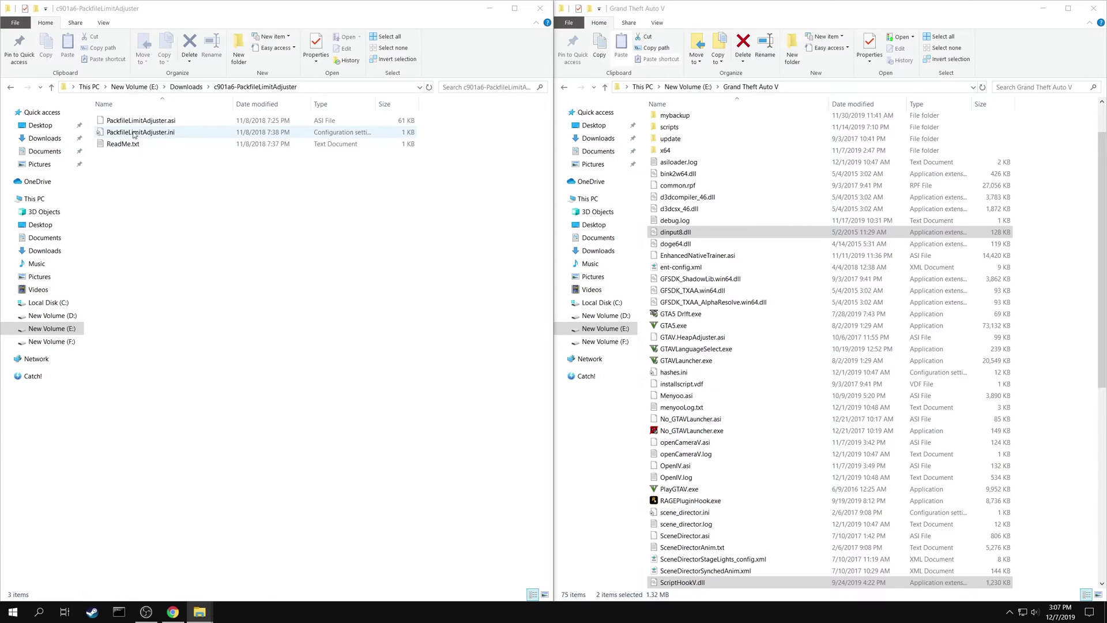
pyautogui.click(134, 121)
pyautogui.keyDown('ctrl'); pyautogui.click(144, 133); pyautogui.keyUp('ctrl')
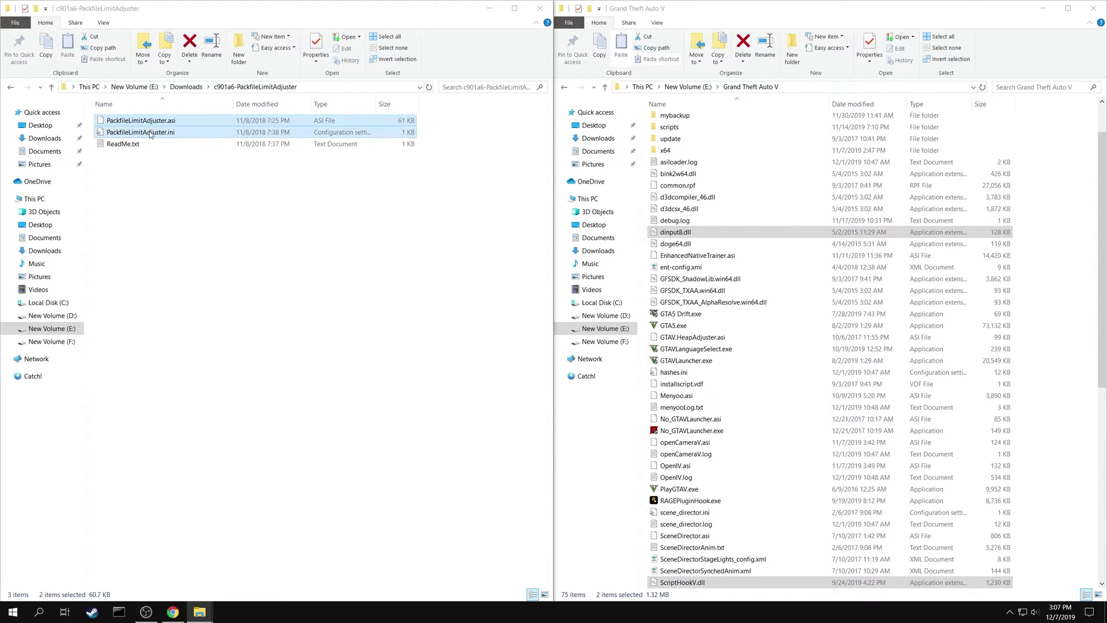
pyautogui.moveTo(153, 135); pyautogui.dragTo(1045, 369)
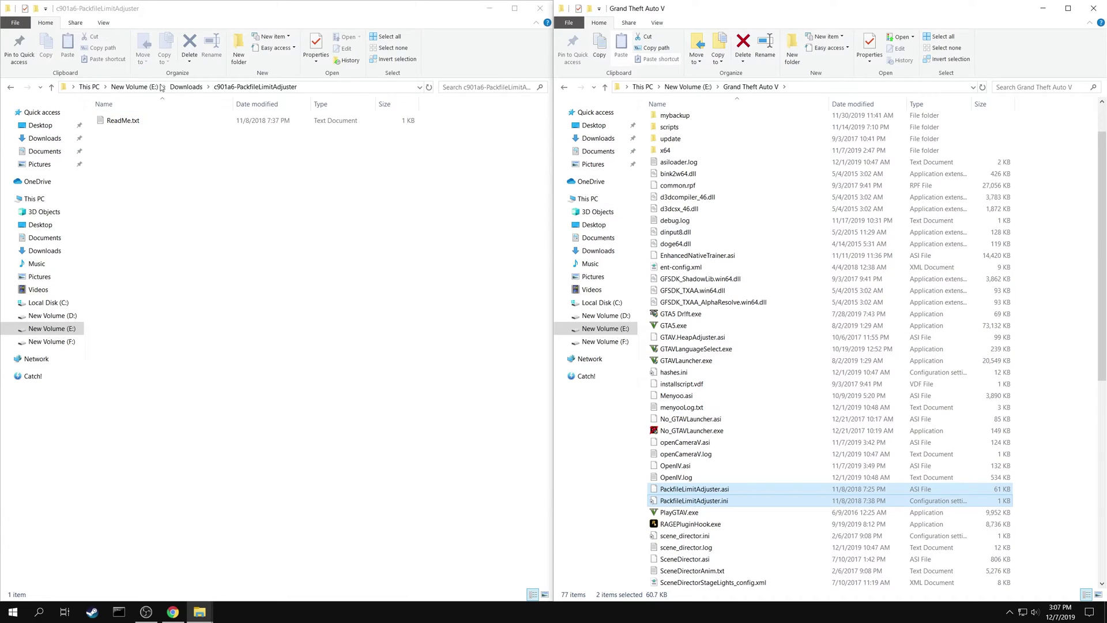
pyautogui.click(178, 88)
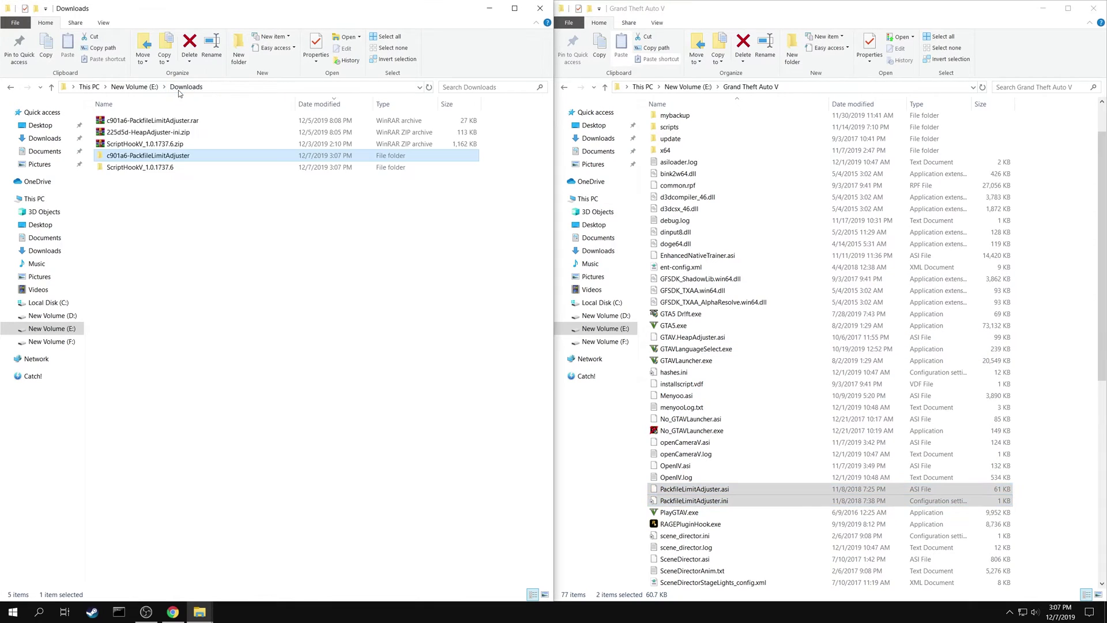
# Step: Extract the HeapAdjuster-ini zip and open the 225d5d-HeapAdjuster-ini folder
pyautogui.rightClick(146, 133)
pyautogui.click(179, 188)
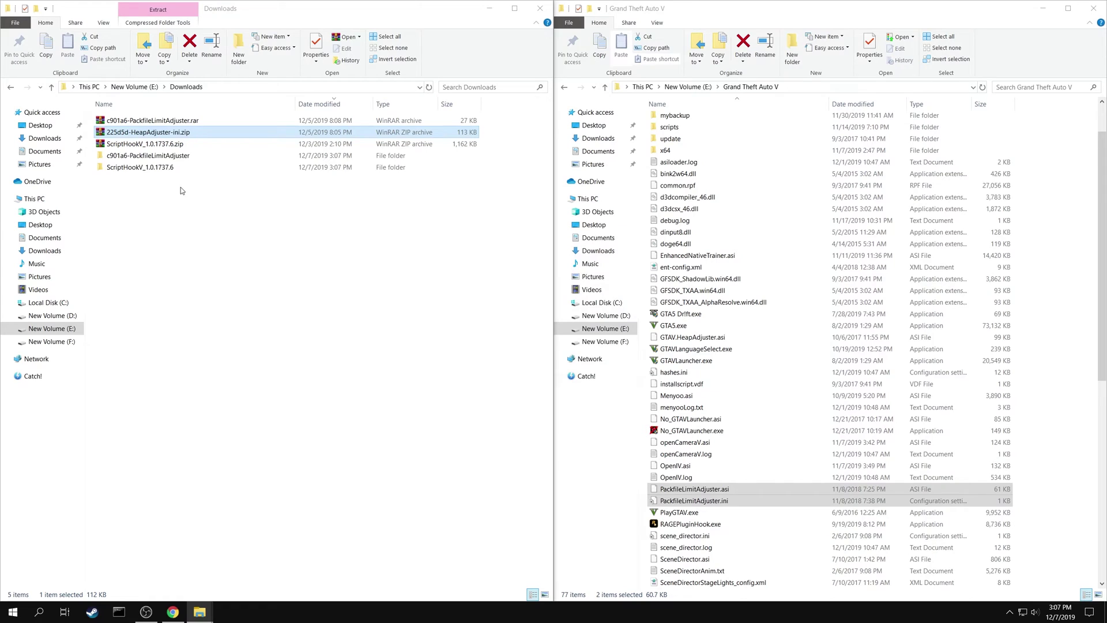
pyautogui.doubleClick(149, 152)
# Step: Move HeapAdjuster.asi and HeapAdjuster.ini into the Grand Theft Auto V folder
pyautogui.click(144, 127)
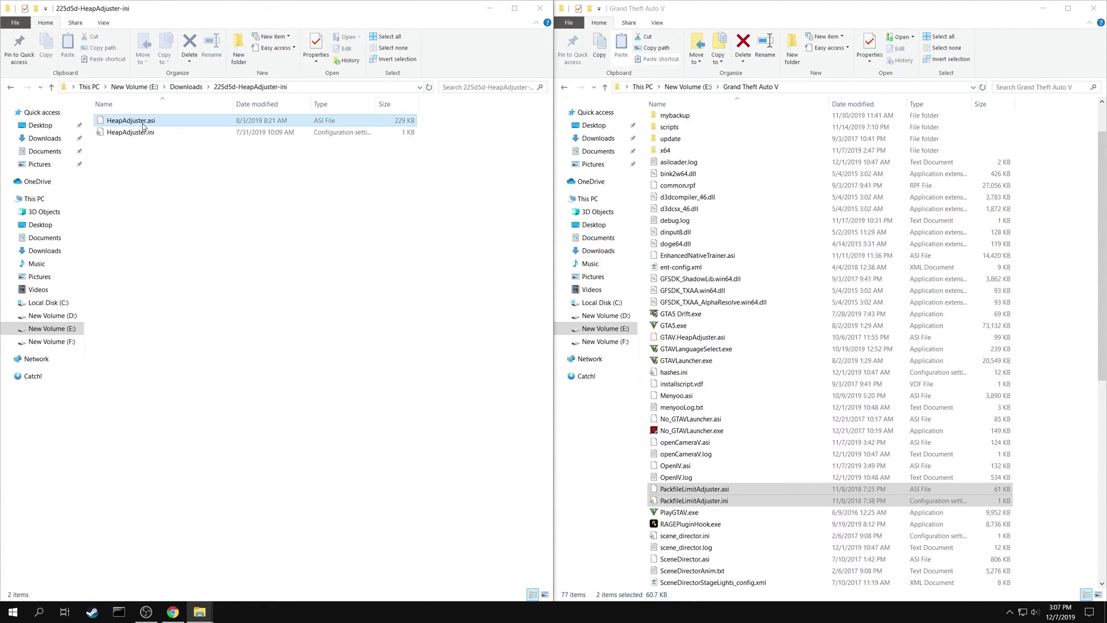
pyautogui.keyDown('shift'); pyautogui.click(146, 133); pyautogui.keyUp('shift')
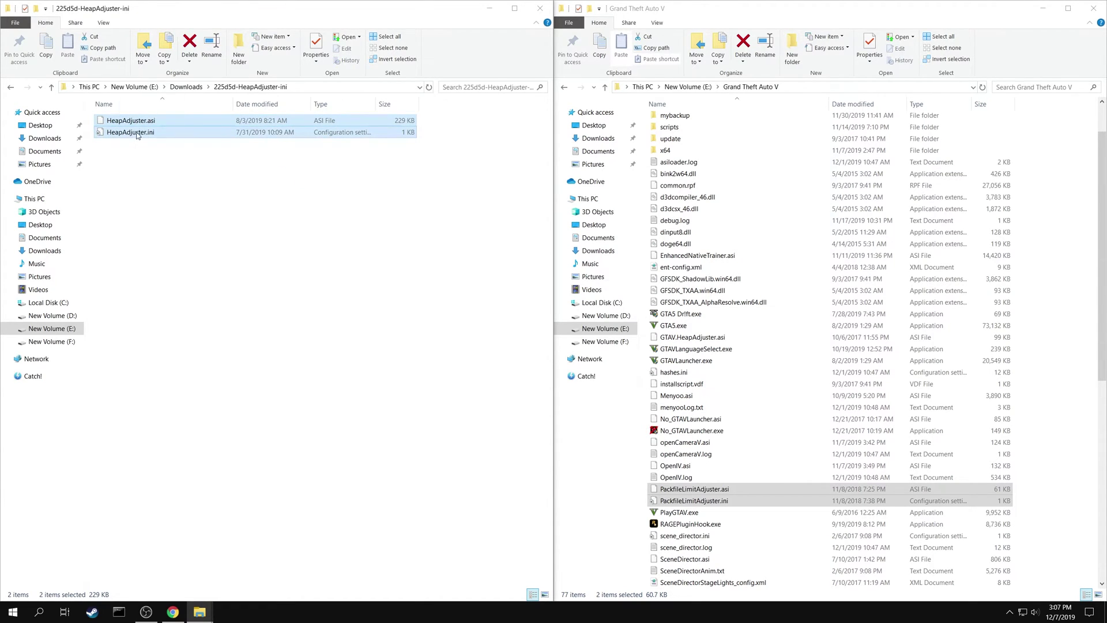
pyautogui.moveTo(137, 136); pyautogui.dragTo(1066, 406)
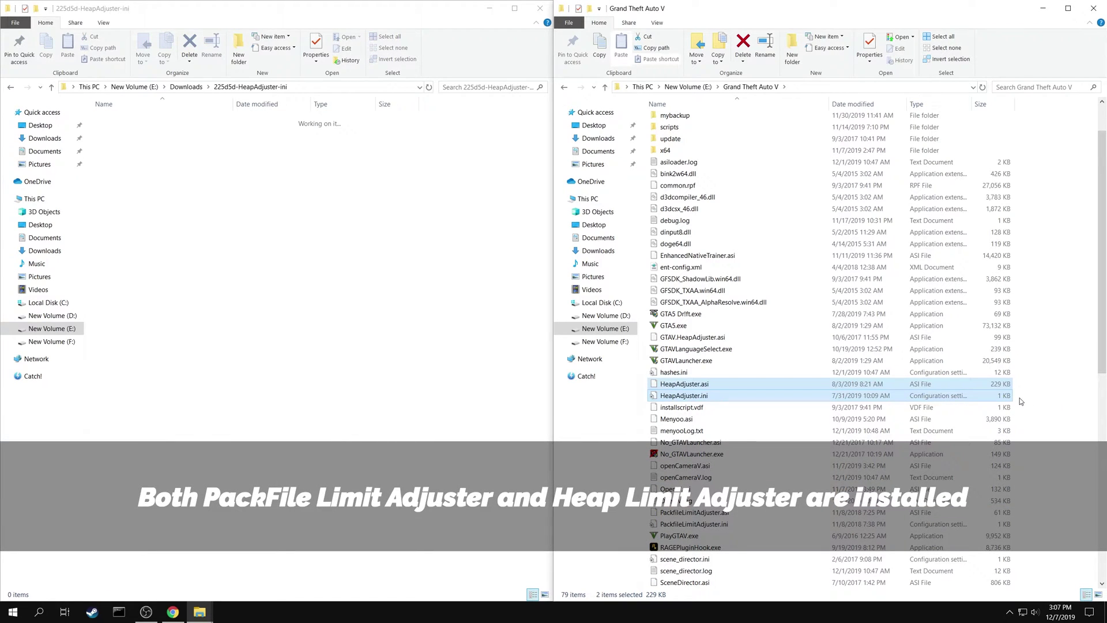
pyautogui.click(1021, 400)
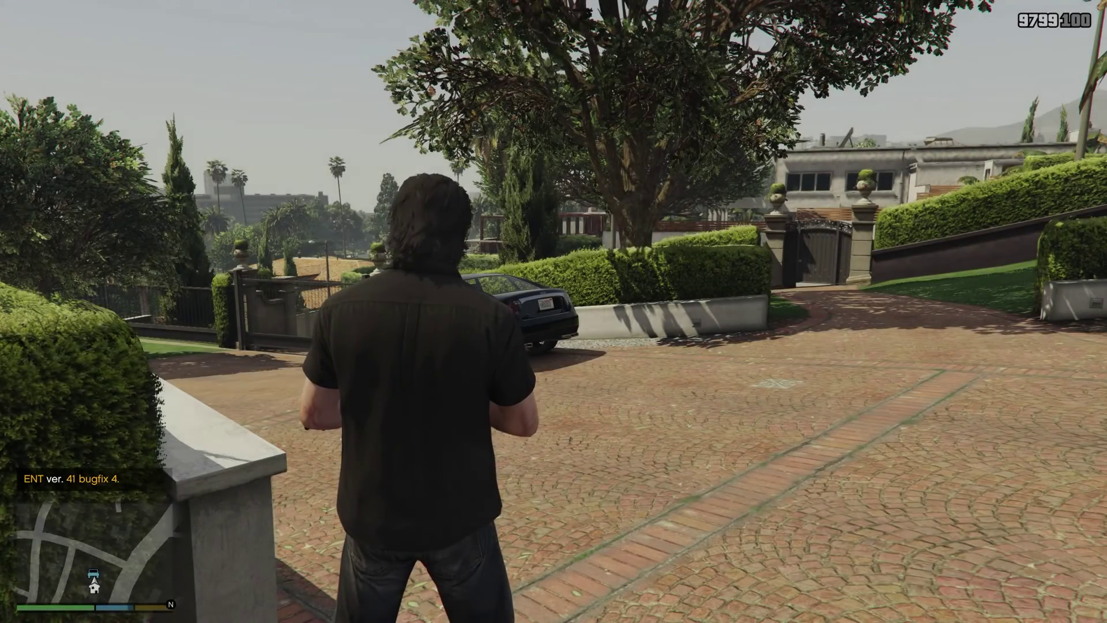
# Step: Bring up only the Enhanced Native Trainer menu, closing the overlapping second trainer
pyautogui.press('F4')
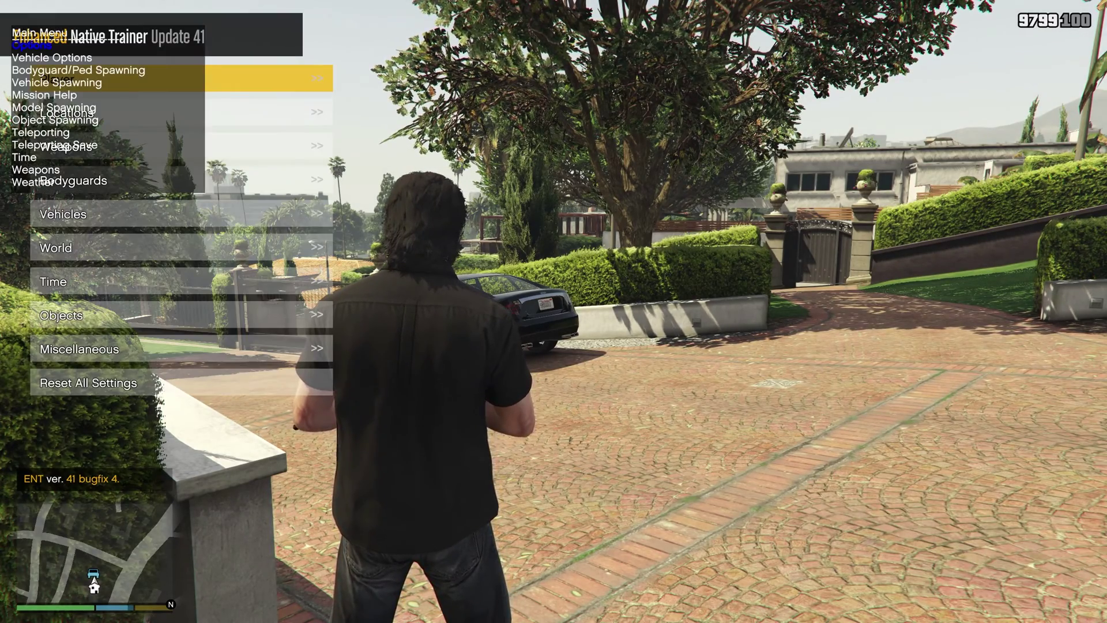
pyautogui.press('F4')
pyautogui.press('F3')
pyautogui.press('F3')
pyautogui.press('F4')
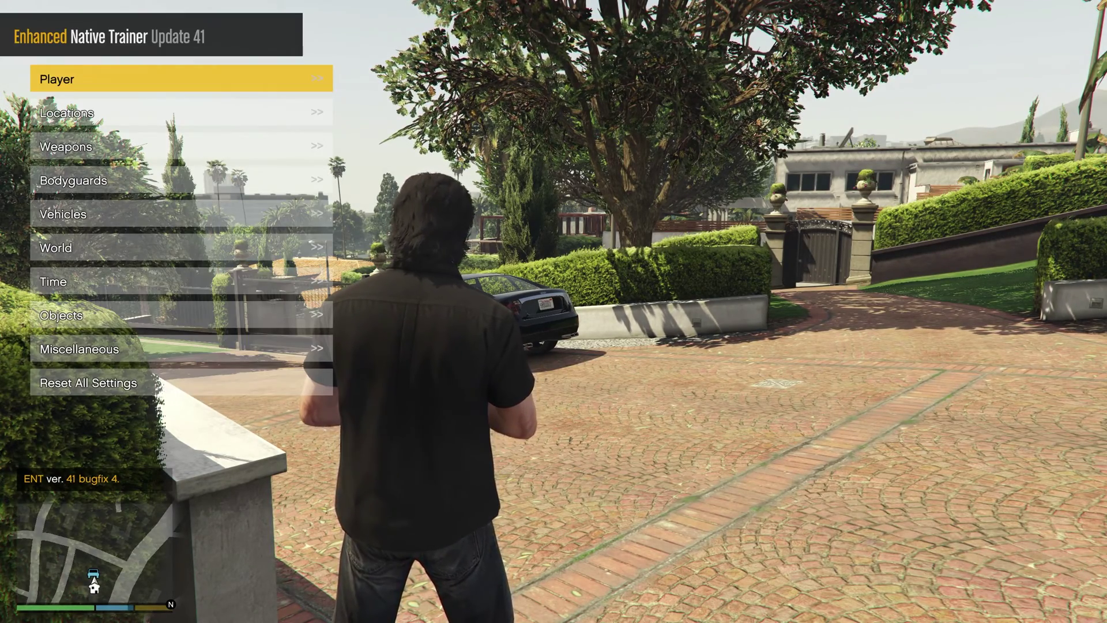
# Step: In the trainer, go to Vehicles > Vehicle Spawner > Cars > Supercars and spawn Annis RE-7B (Race)
pyautogui.press('Down')
pyautogui.press('Down')
pyautogui.press('Down')
pyautogui.press('Down')
pyautogui.press('Return')
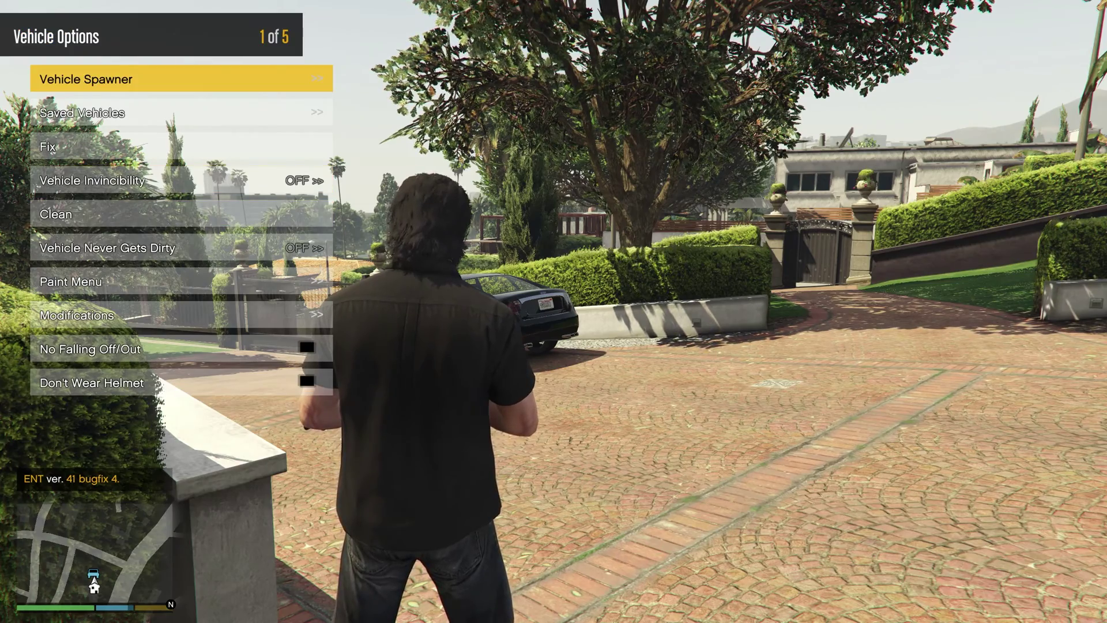
pyautogui.press('Down')
pyautogui.press('Up')
pyautogui.press('Return')
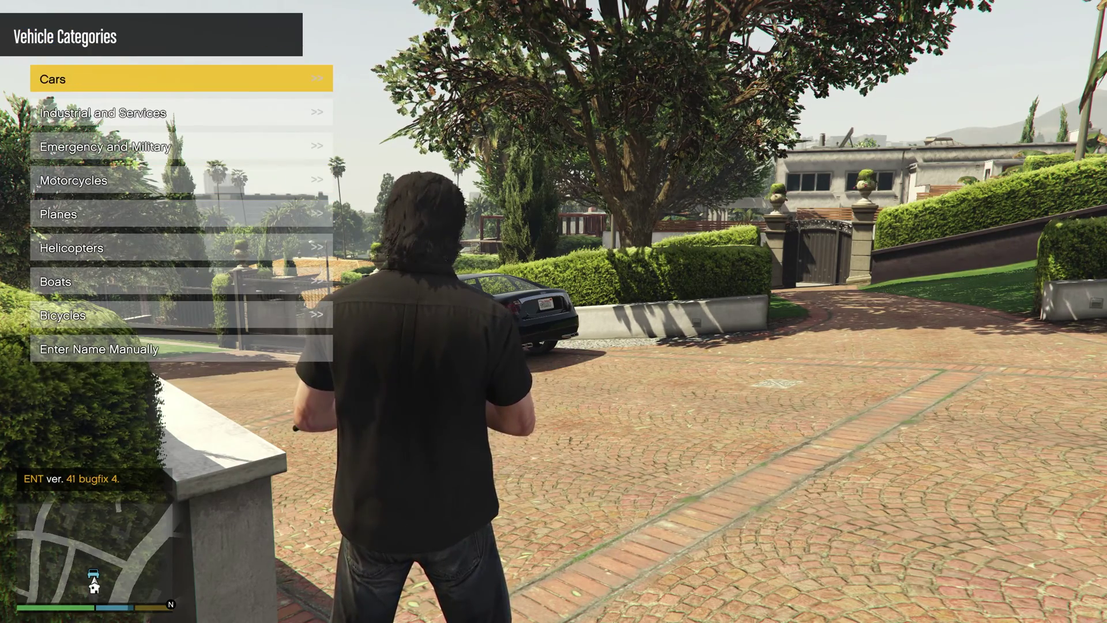
pyautogui.press('Return')
pyautogui.press('Return')
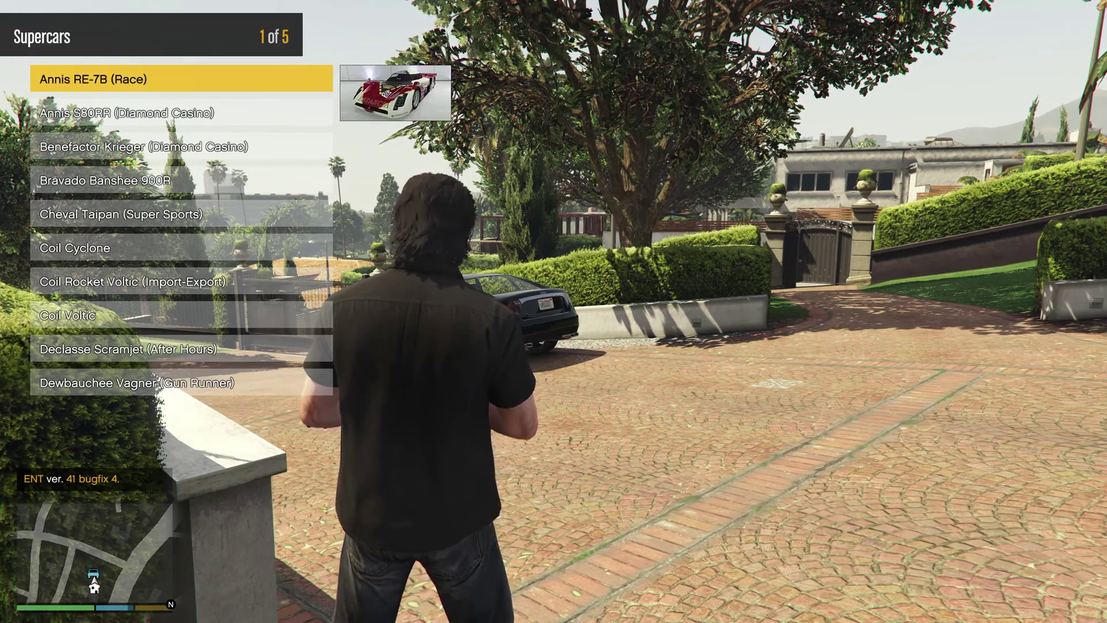
pyautogui.press('Return')
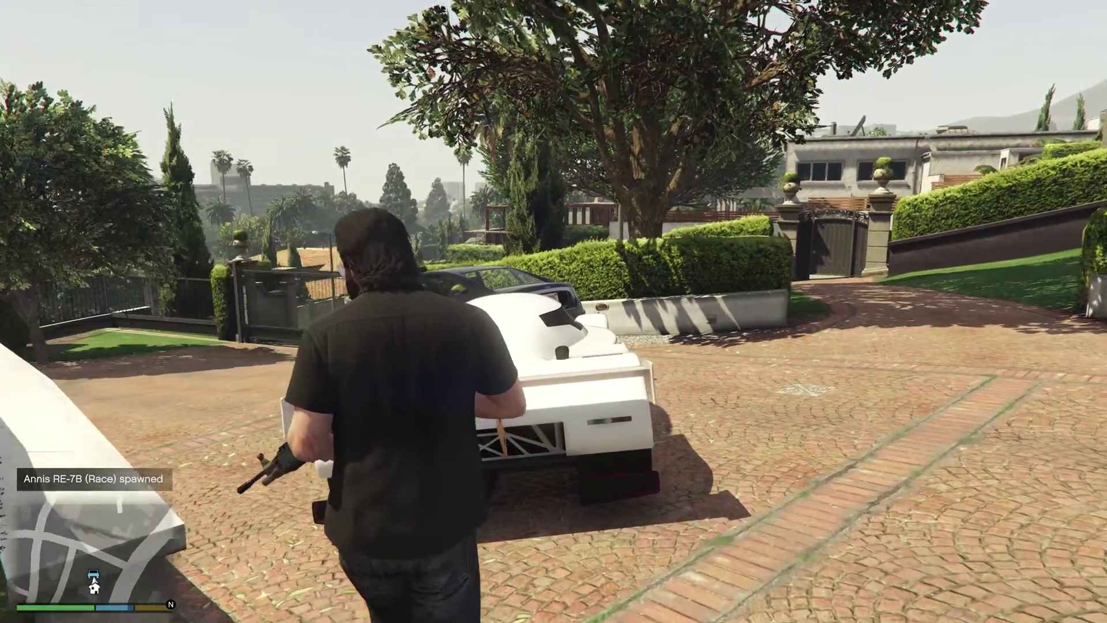
# Step: Close the trainer, turn toward the white race car and climb into the Annis RE-7B
pyautogui.press('BackSpace')
pyautogui.press('BackSpace')
pyautogui.press('BackSpace')
pyautogui.press('BackSpace')
pyautogui.press('BackSpace')
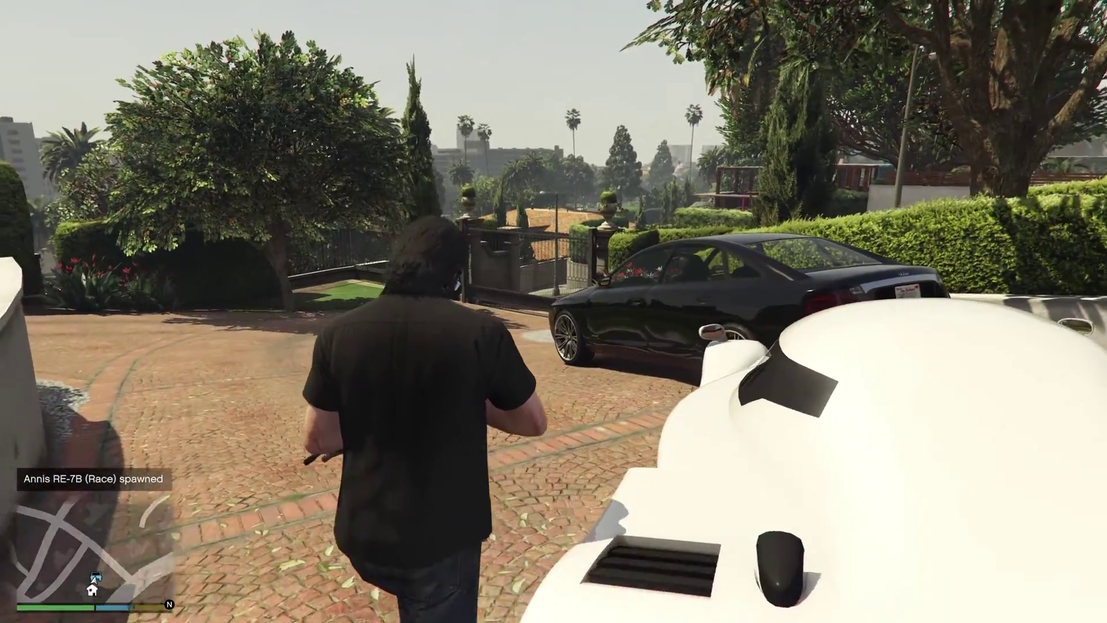
pyautogui.press('d')
pyautogui.press('f')
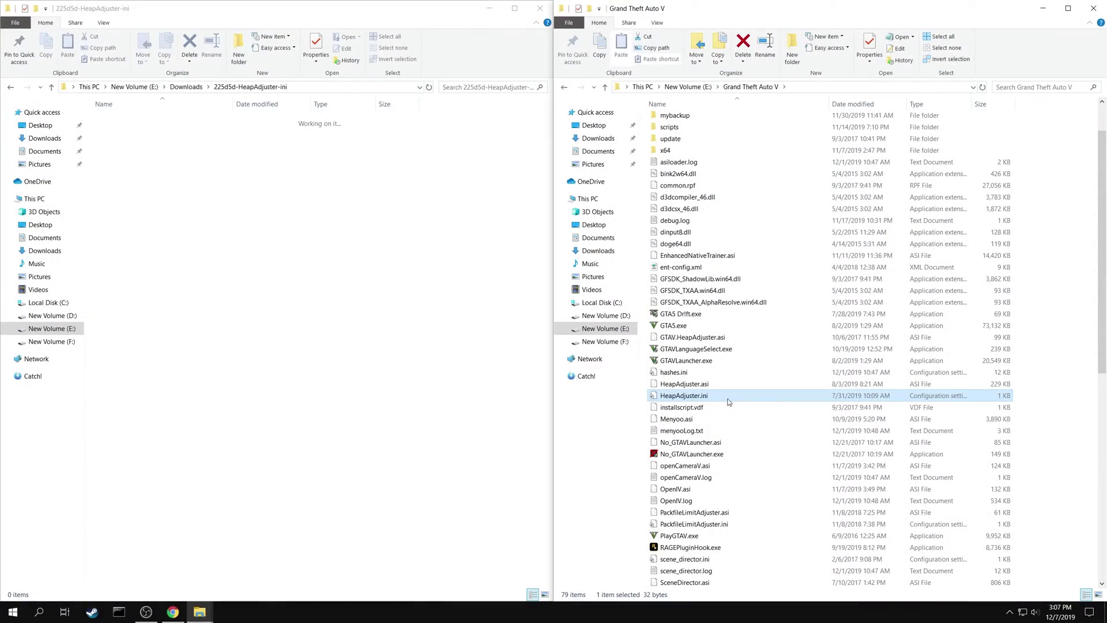
# Step: Open HeapAdjuster.ini in Notepad via Open with
pyautogui.rightClick(727, 400)
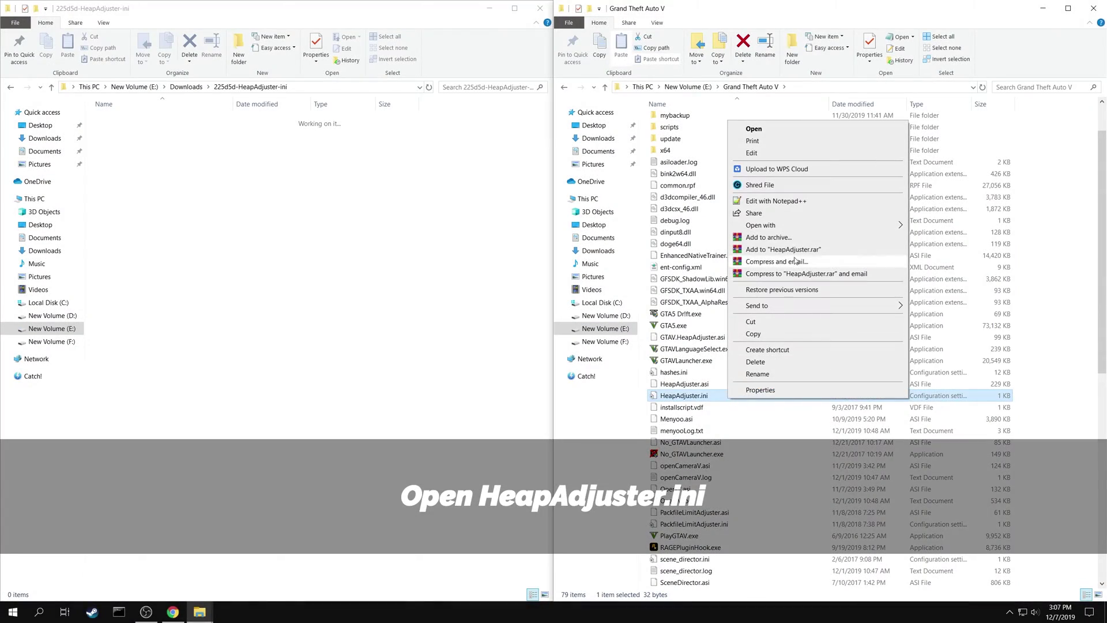
pyautogui.moveTo(869, 229)
pyautogui.click(936, 227)
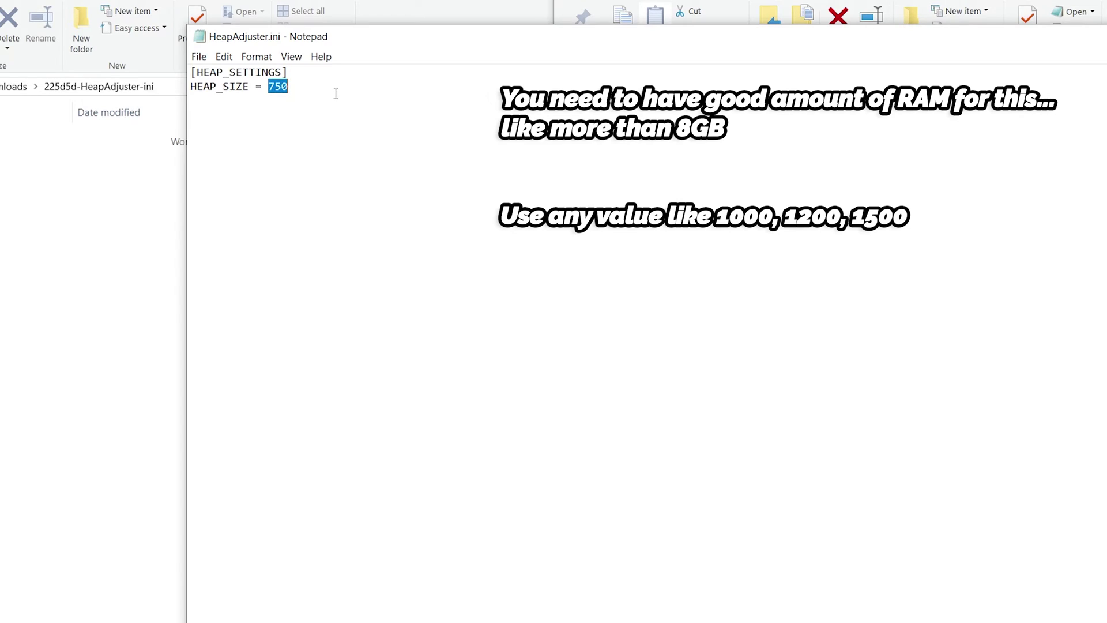
# Step: Change HEAP_SIZE from 750 to 1000 and save the file
pyautogui.write('000')
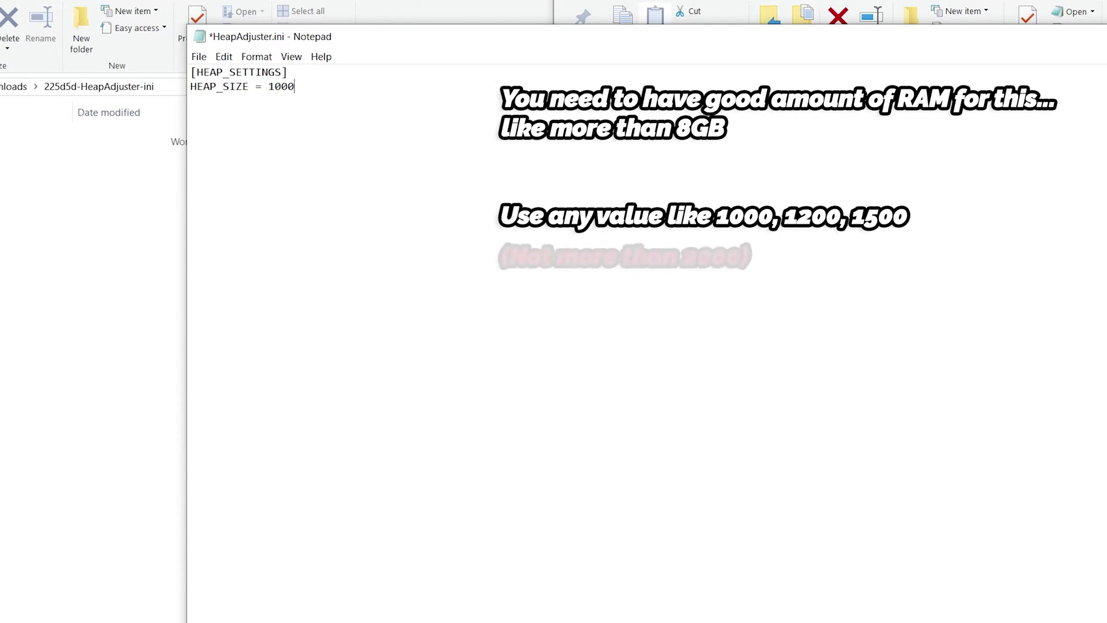
pyautogui.click(199, 57)
pyautogui.click(216, 115)
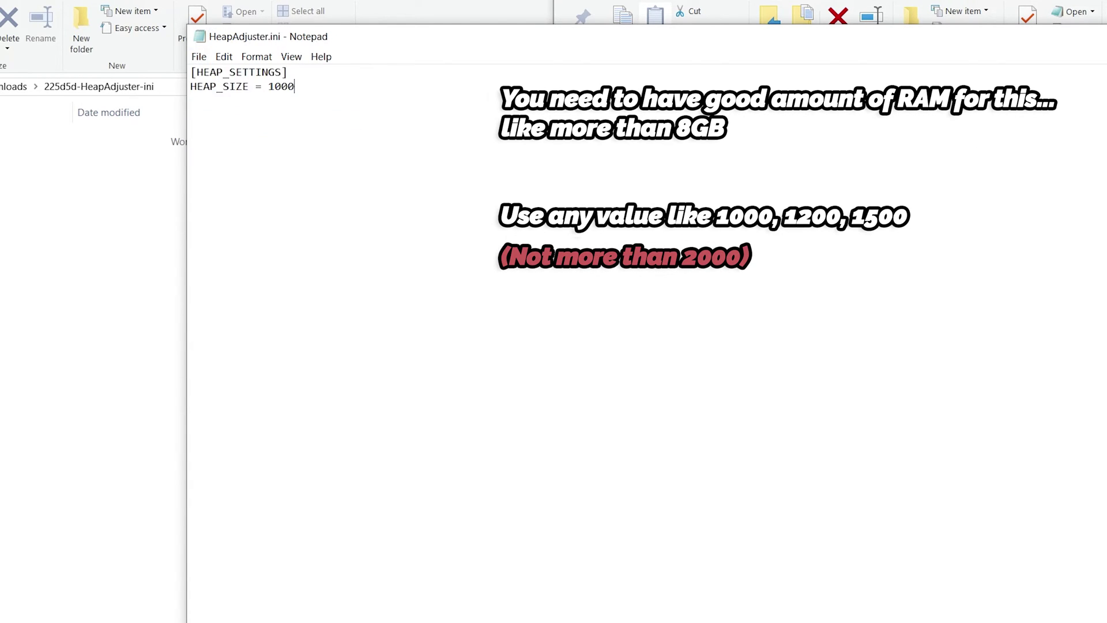